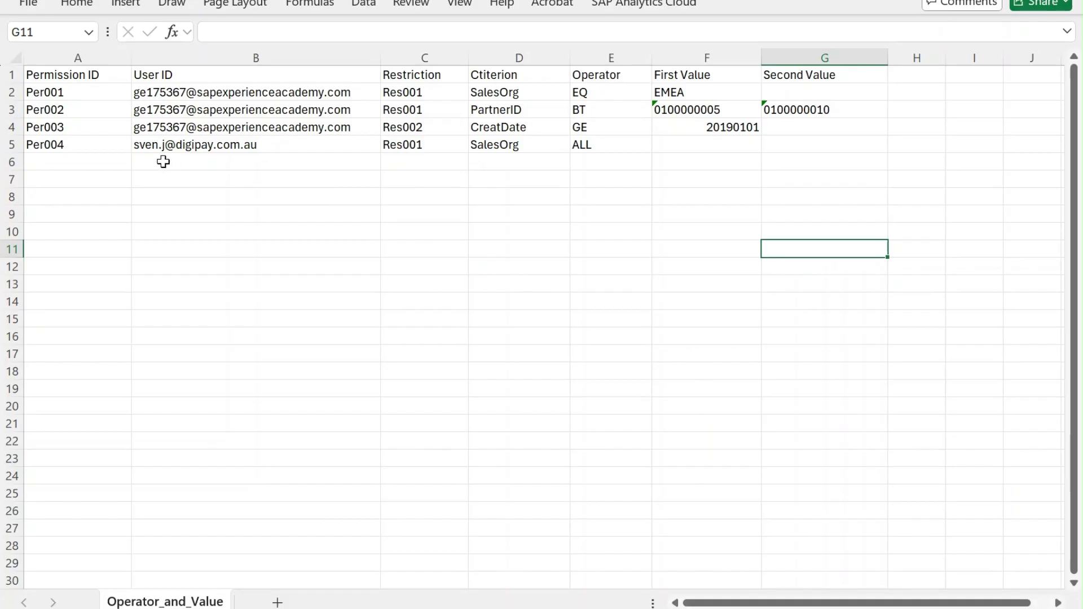
Step: Review the permissions table's IDs, restrictions and criteria, focusing on the Res001 rows
{"action": "left_click", "coordinate": [82, 61]}
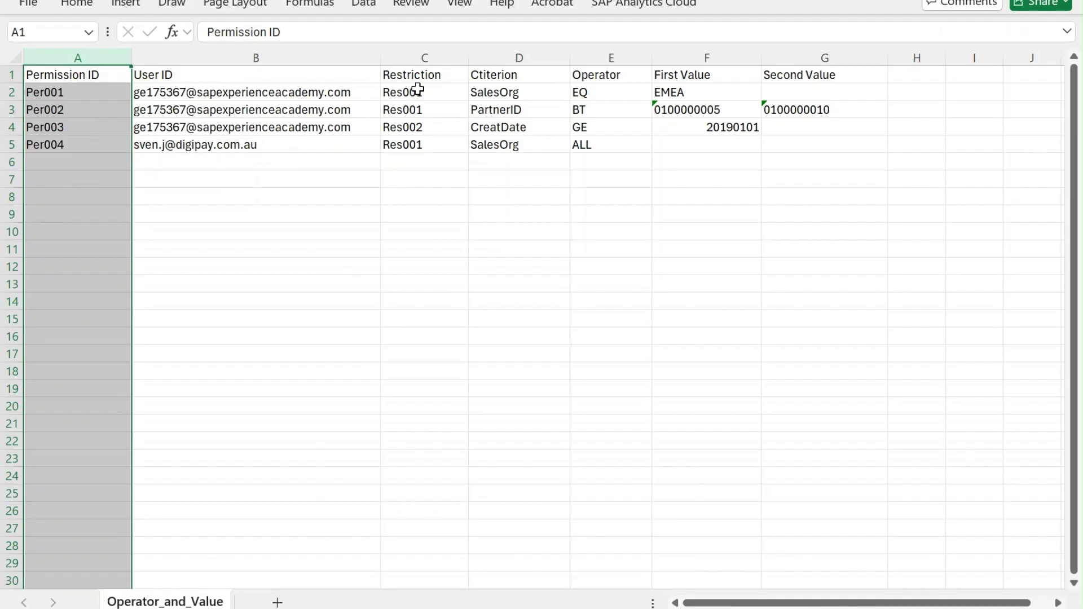
{"action": "left_click_drag", "start_coordinate": [417, 89], "coordinate": [425, 120]}
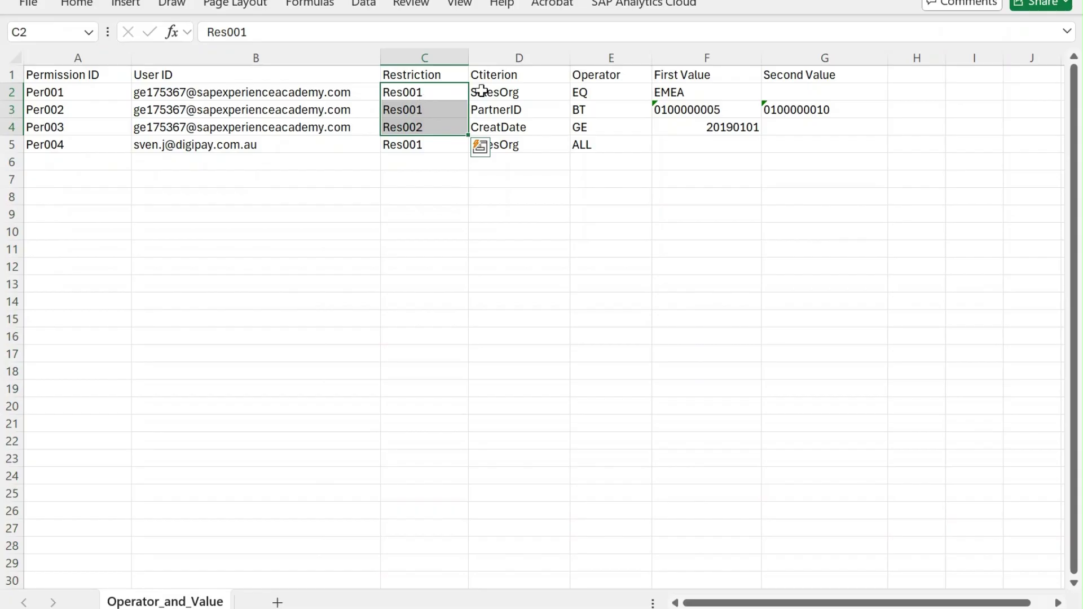
{"action": "left_click", "coordinate": [427, 93]}
{"action": "left_click_drag", "start_coordinate": [427, 93], "coordinate": [426, 107]}
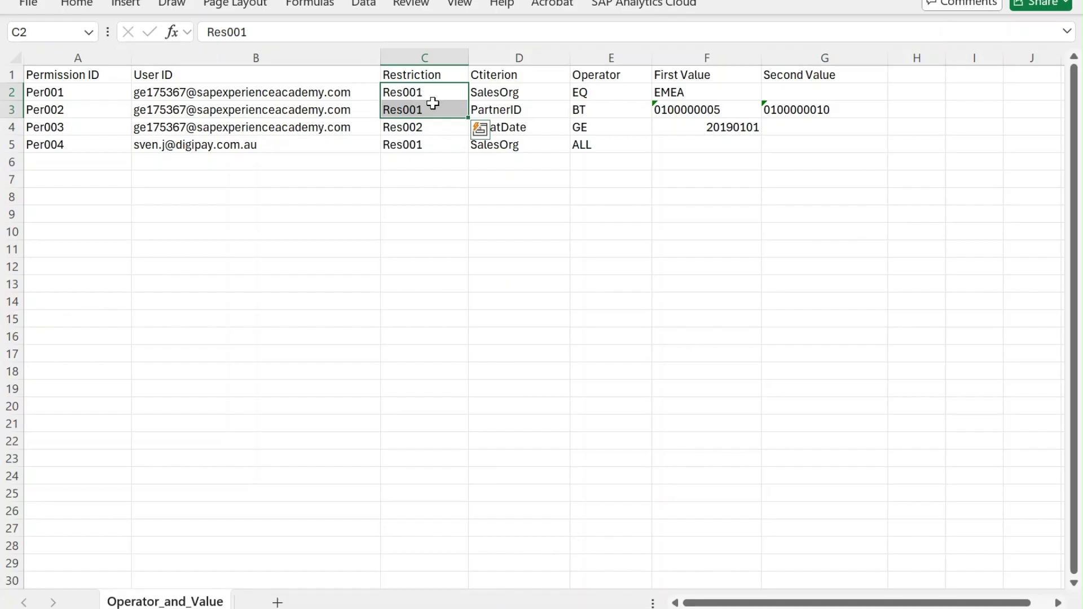
{"action": "left_click_drag", "start_coordinate": [429, 91], "coordinate": [428, 107]}
{"action": "left_click_drag", "start_coordinate": [557, 91], "coordinate": [790, 105]}
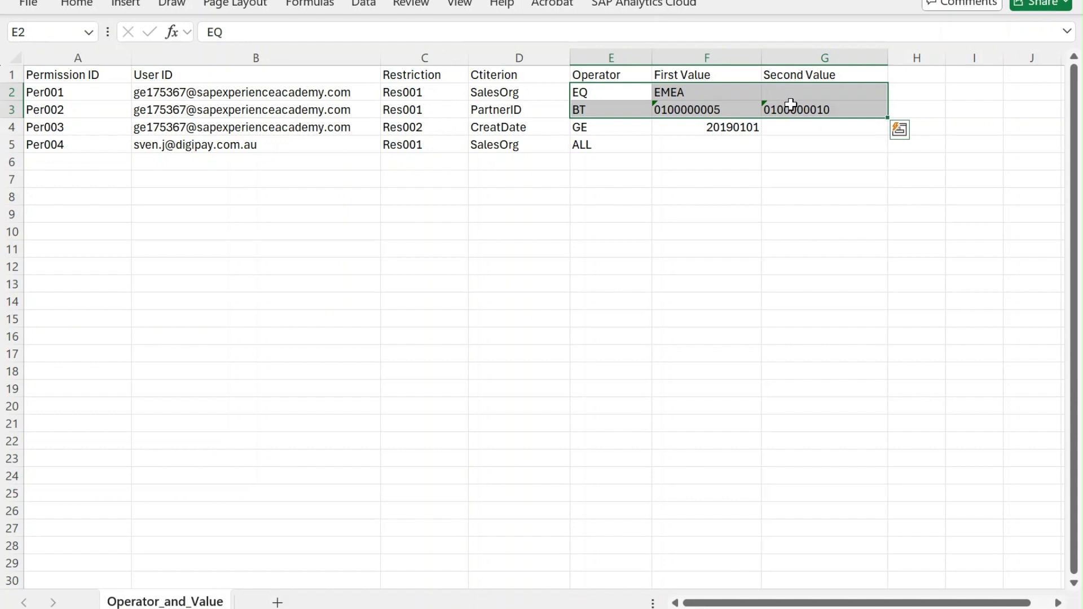
{"action": "left_click", "coordinate": [531, 93]}
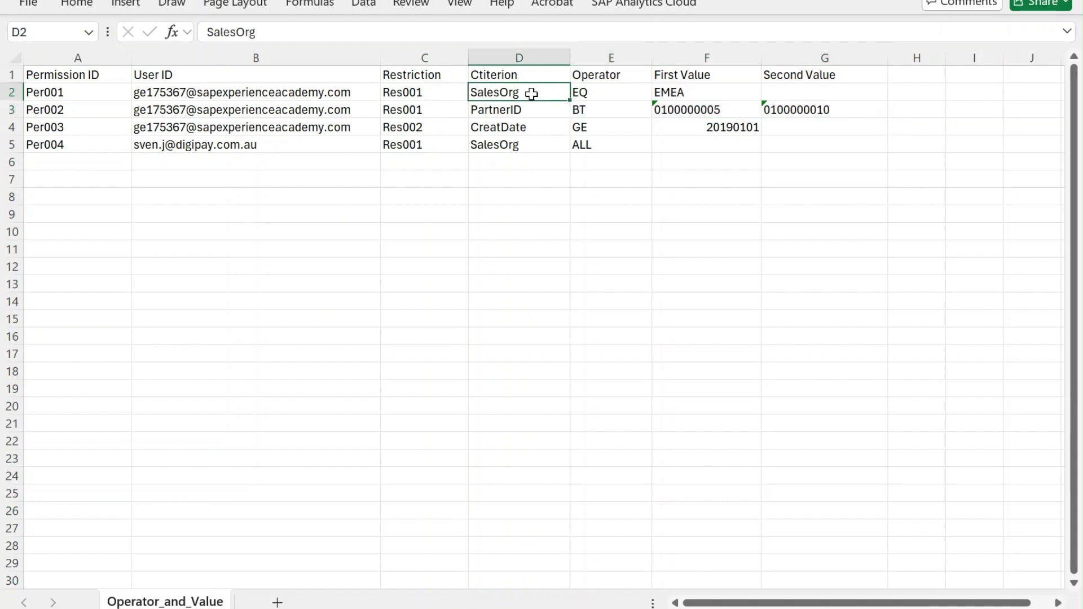
{"action": "left_click_drag", "start_coordinate": [590, 95], "coordinate": [685, 99]}
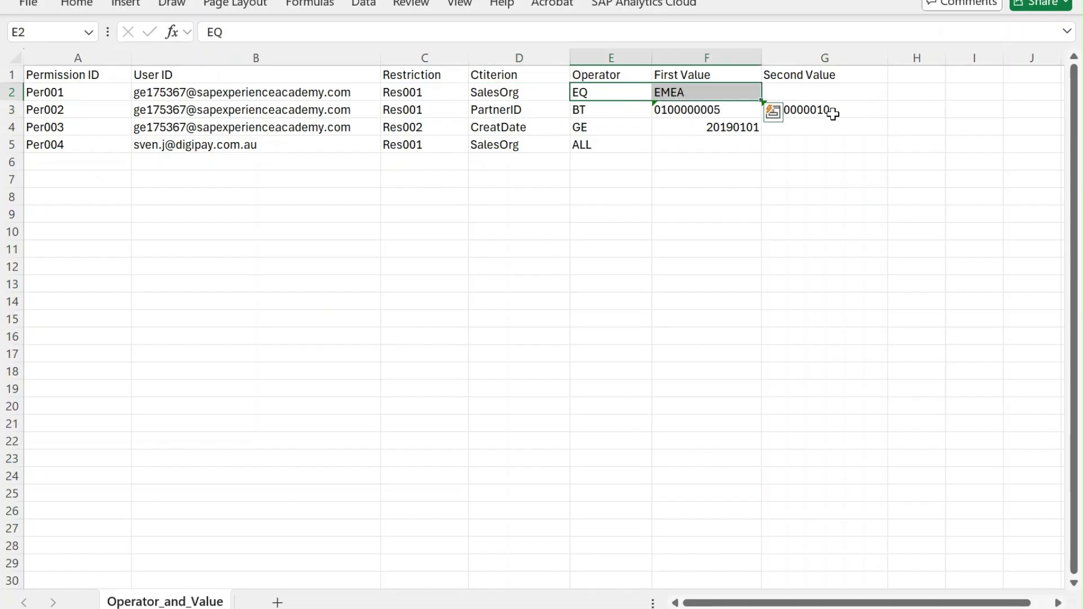
{"action": "left_click_drag", "start_coordinate": [829, 111], "coordinate": [542, 92]}
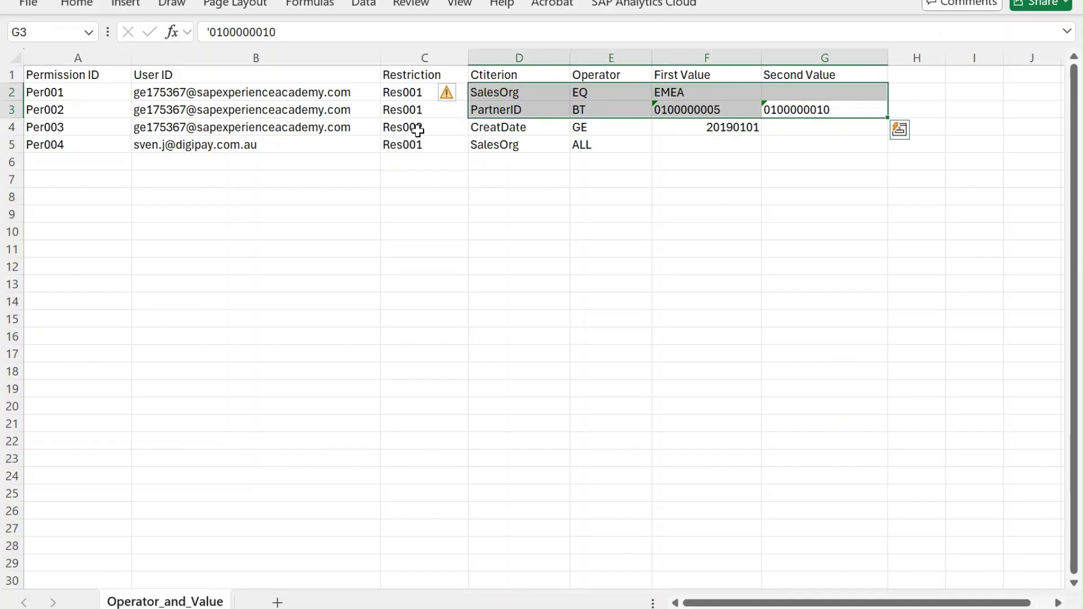
{"action": "left_click", "coordinate": [500, 127]}
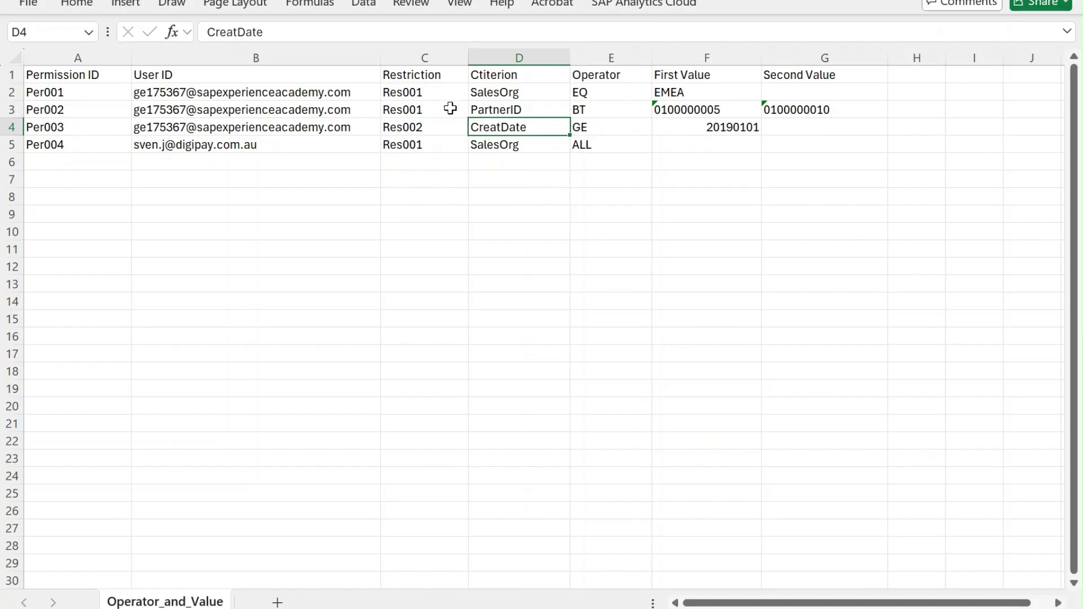
{"action": "left_click_drag", "start_coordinate": [428, 91], "coordinate": [797, 111]}
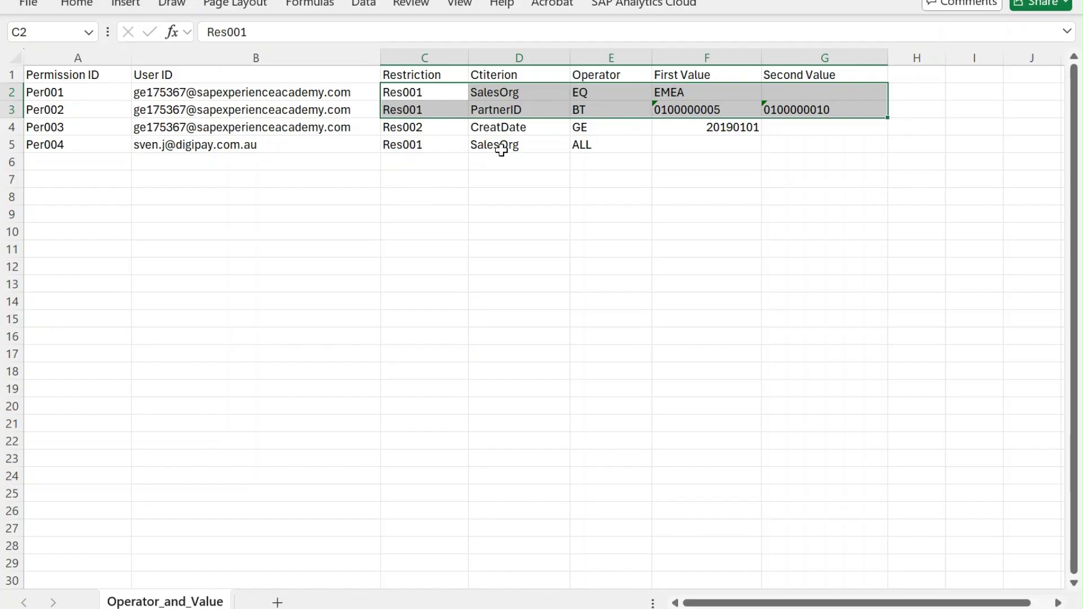
{"action": "left_click_drag", "start_coordinate": [435, 92], "coordinate": [424, 127]}
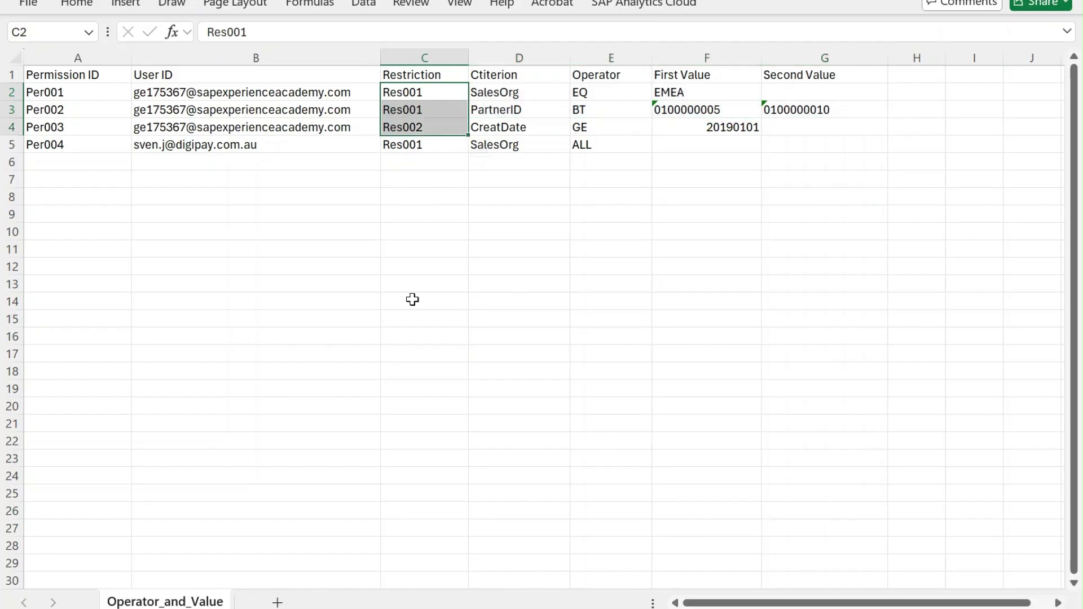
Step: Enter Res001 in C14 and Res002 in D14 as sketch headers
{"action": "left_click", "coordinate": [415, 302]}
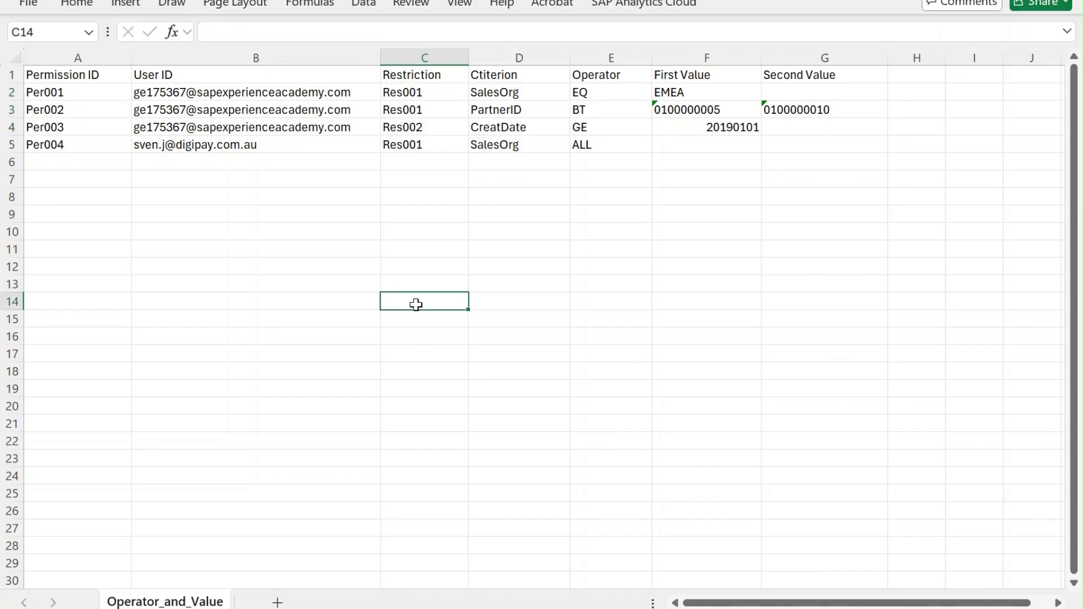
{"action": "type", "text": "Res001"}
{"action": "left_click", "coordinate": [435, 351]}
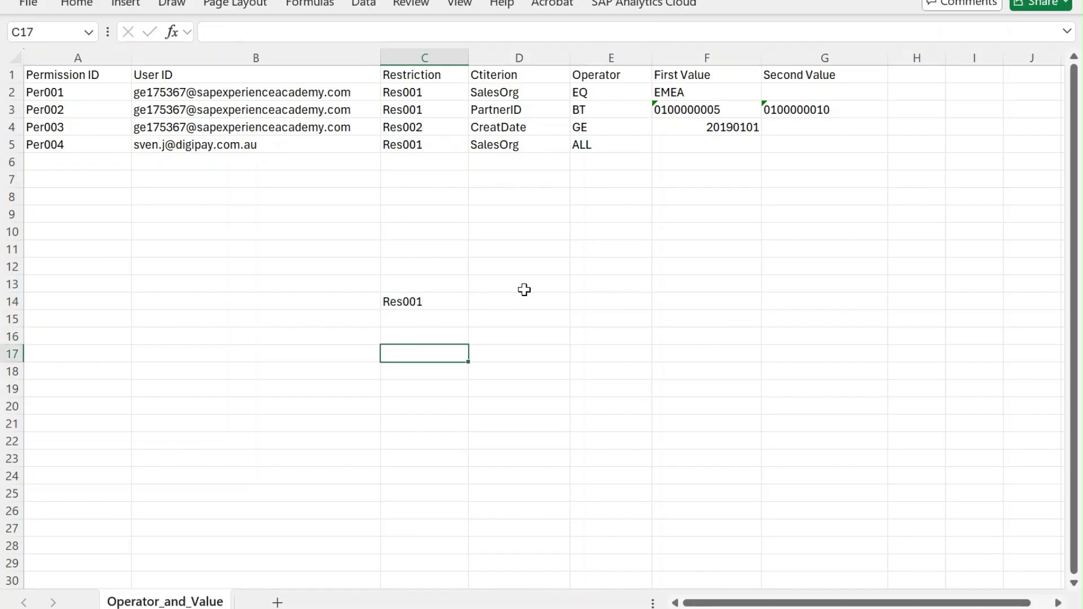
{"action": "left_click", "coordinate": [475, 305]}
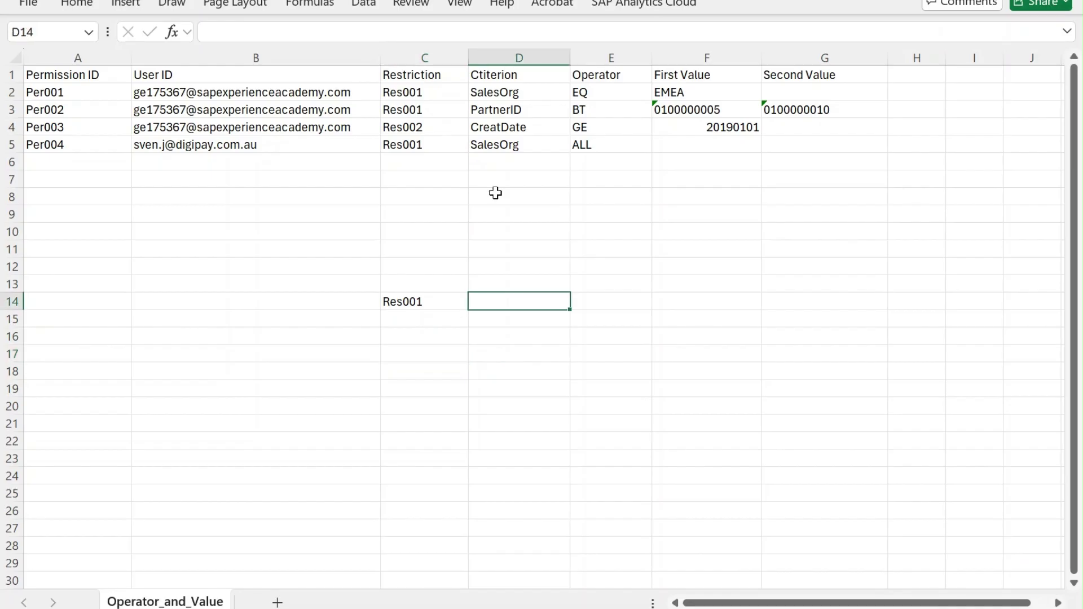
{"action": "type", "text": "Res002"}
{"action": "left_click", "coordinate": [442, 336]}
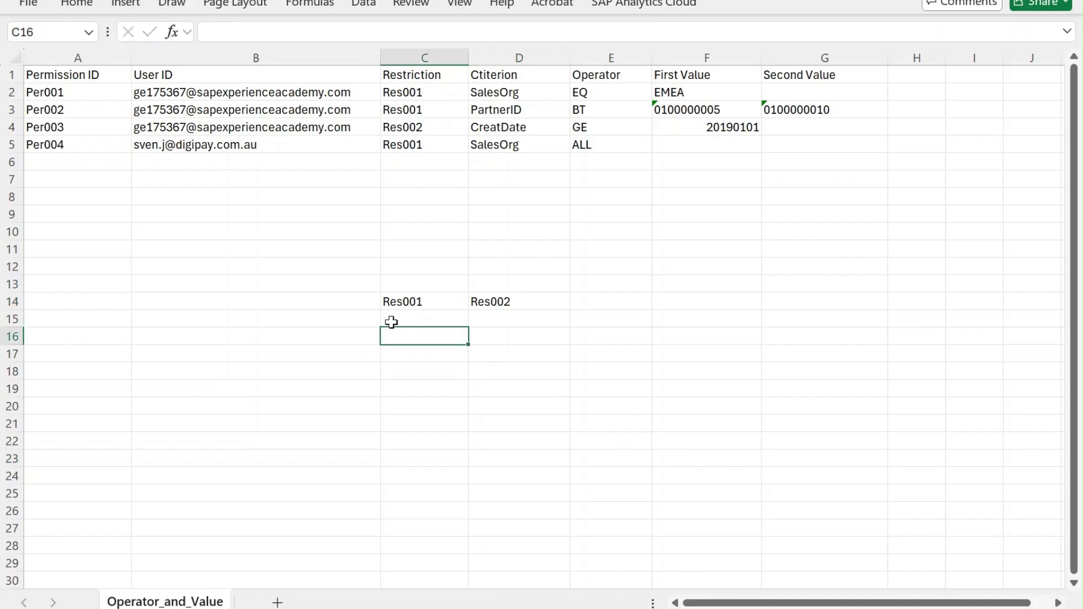
Step: List SalesOrg, AND, PartnerID under Res001 in C15:C17
{"action": "left_click", "coordinate": [361, 323]}
{"action": "left_click", "coordinate": [397, 323]}
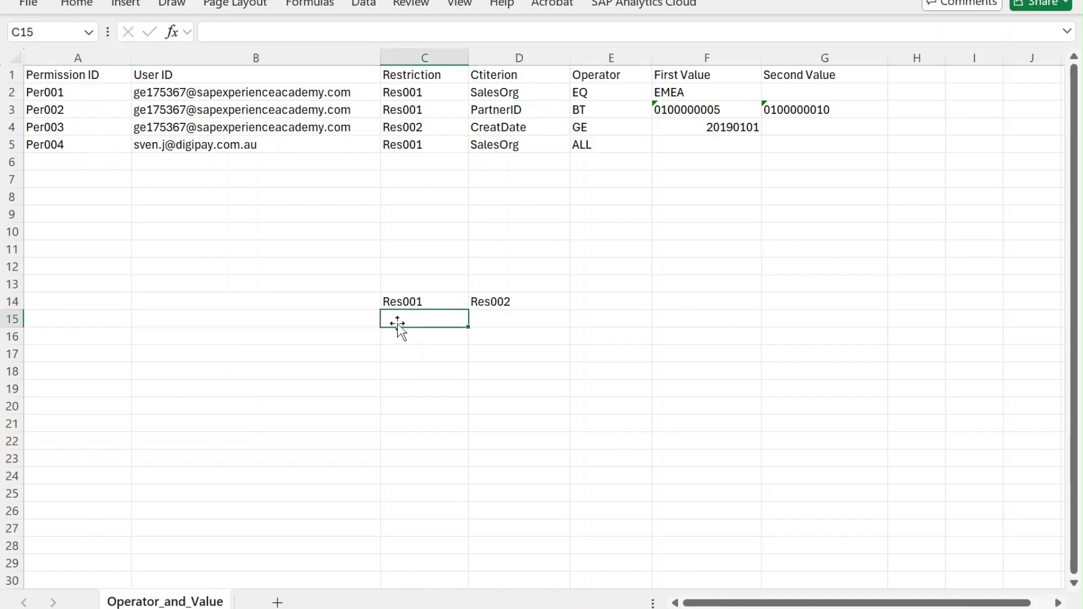
{"action": "type", "text": "Sale"}
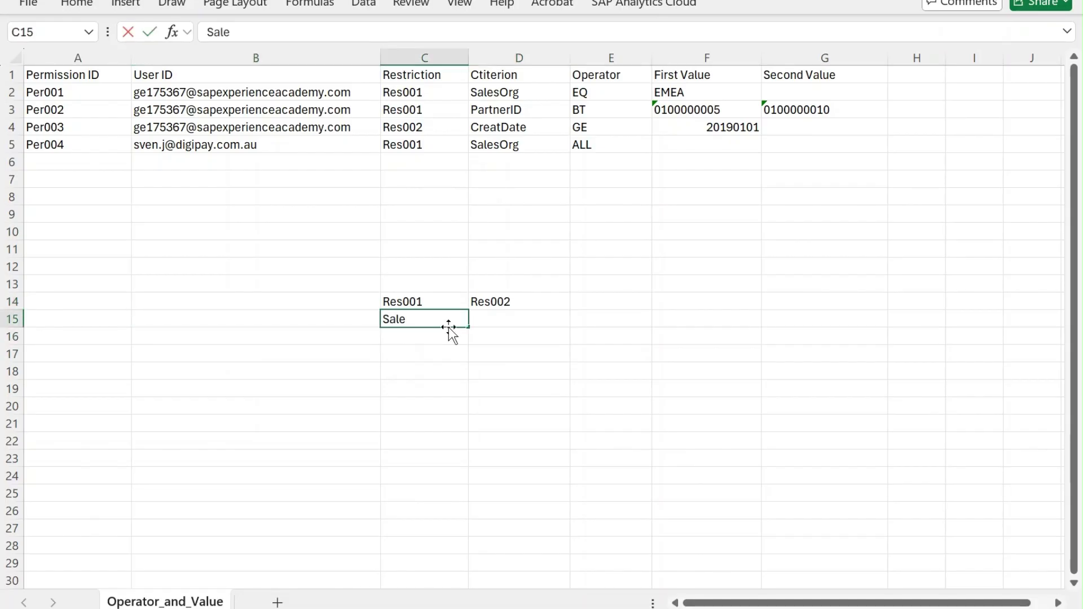
{"action": "type", "text": "sOrgr"}
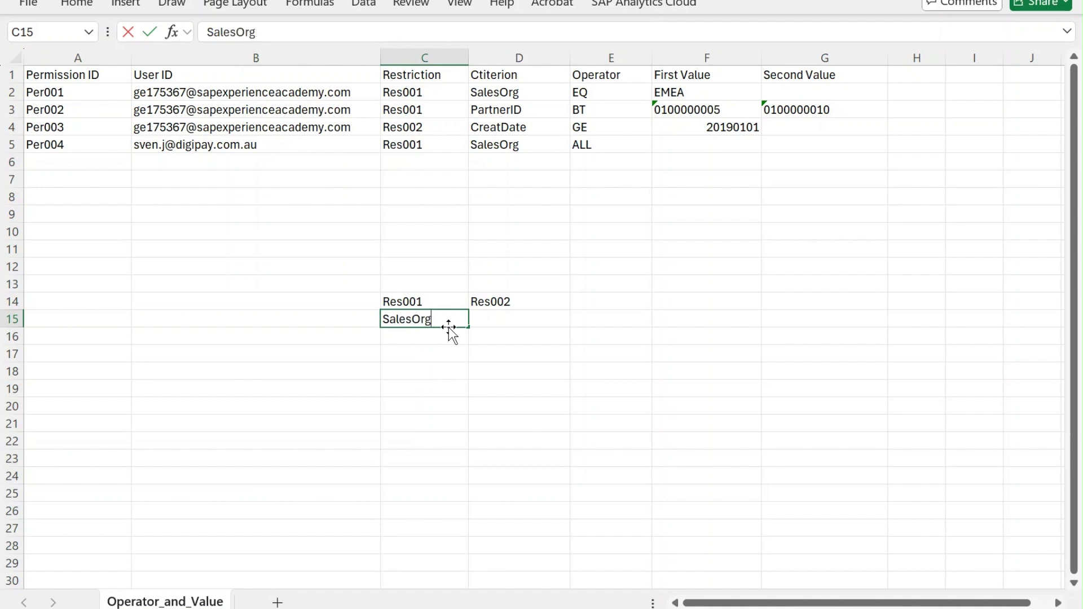
{"action": "left_click", "coordinate": [431, 336]}
{"action": "type", "text": "AND"}
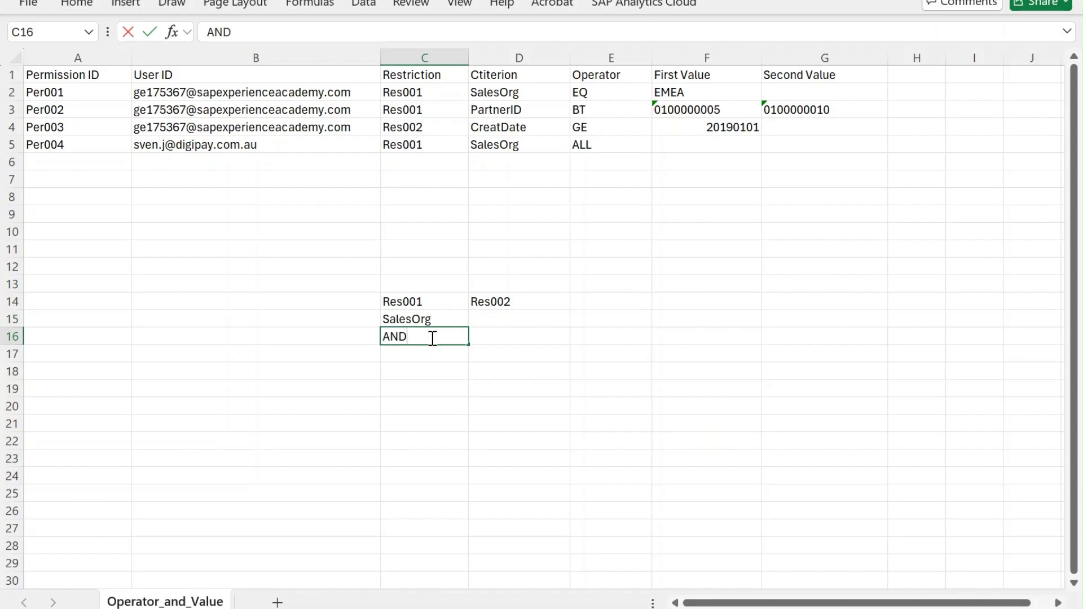
{"action": "left_click", "coordinate": [419, 368]}
{"action": "type", "text": "PartnerID"}
{"action": "left_click", "coordinate": [441, 402]}
{"action": "left_click", "coordinate": [423, 369]}
{"action": "left_click_drag", "start_coordinate": [424, 370], "coordinate": [429, 319]}
{"action": "left_click", "coordinate": [504, 427]}
Step: Move Res002 to E14 and put OR in D16 between the two groups
{"action": "left_click", "coordinate": [496, 300]}
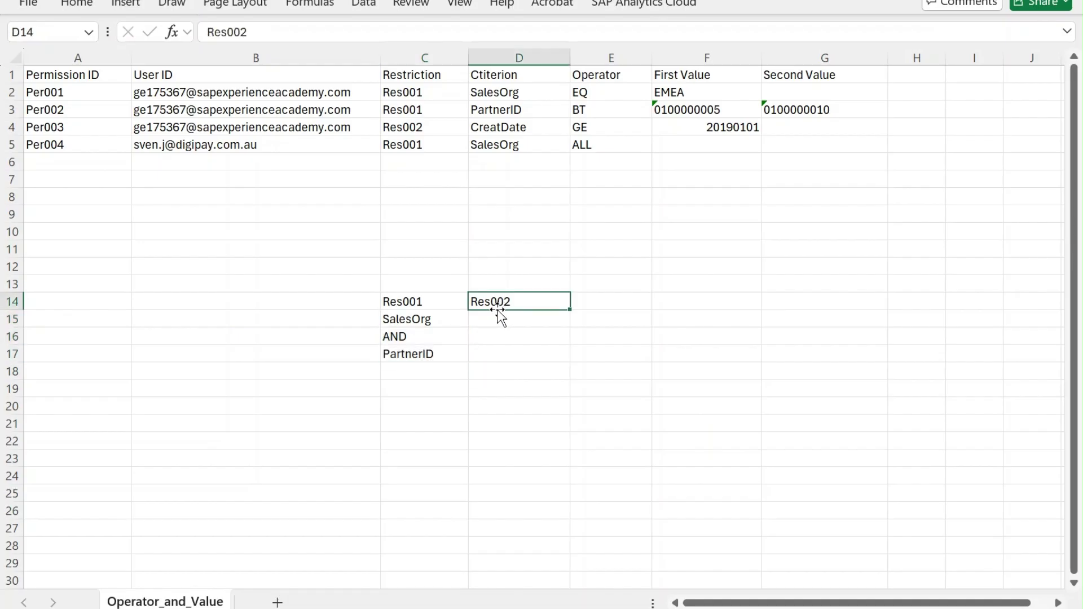
{"action": "left_click_drag", "start_coordinate": [501, 318], "coordinate": [586, 307]}
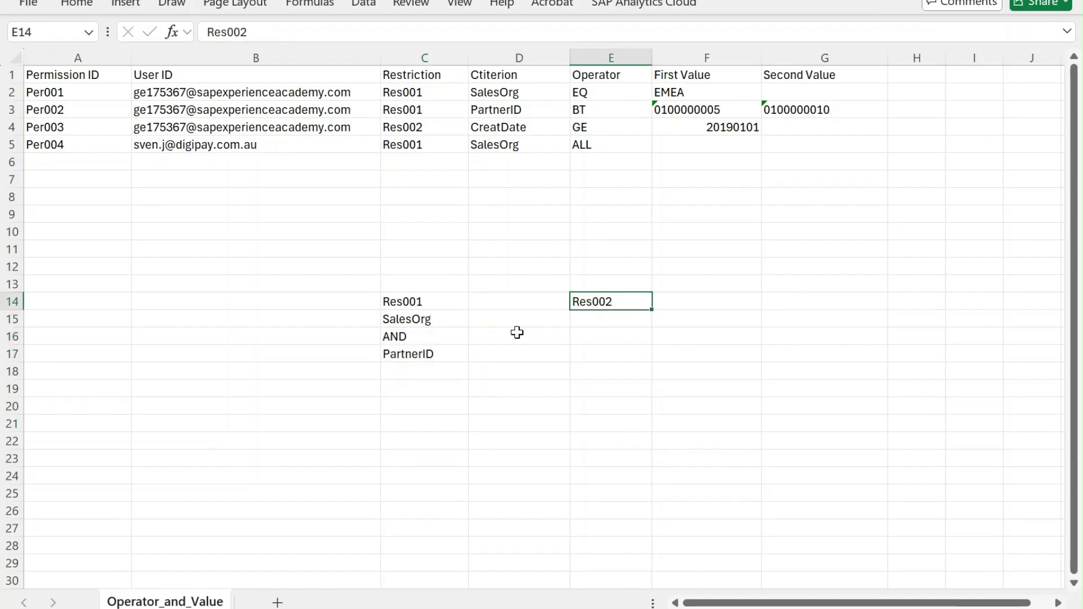
{"action": "left_click", "coordinate": [521, 335]}
{"action": "double_click", "coordinate": [520, 335]}
{"action": "type", "text": "OR"}
{"action": "left_click", "coordinate": [599, 336]}
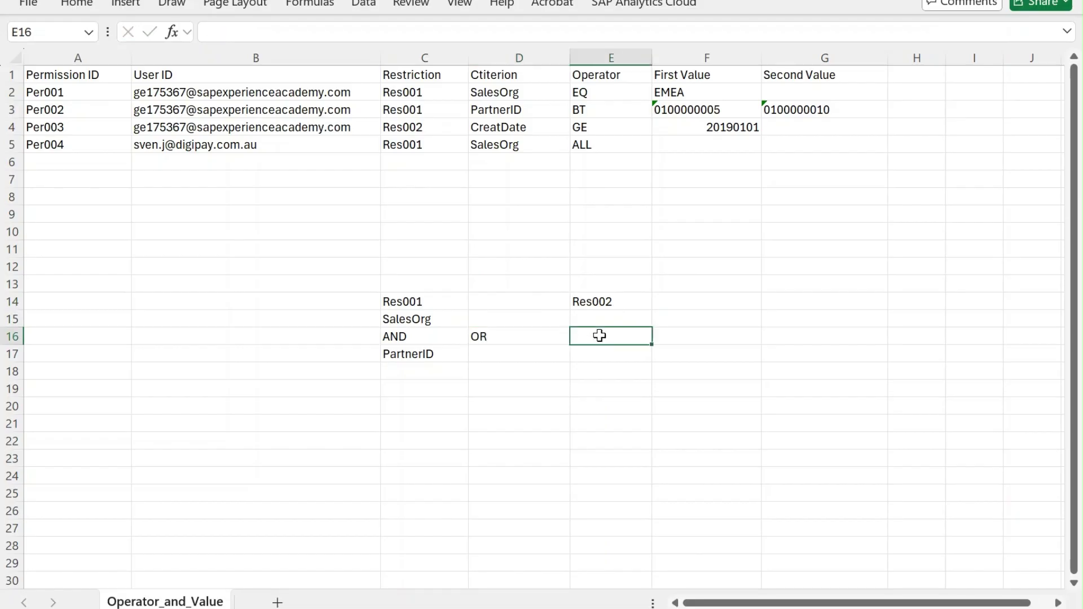
Step: Under Res002, enter CreatDate in E15 and AND in E16
{"action": "left_click", "coordinate": [601, 321]}
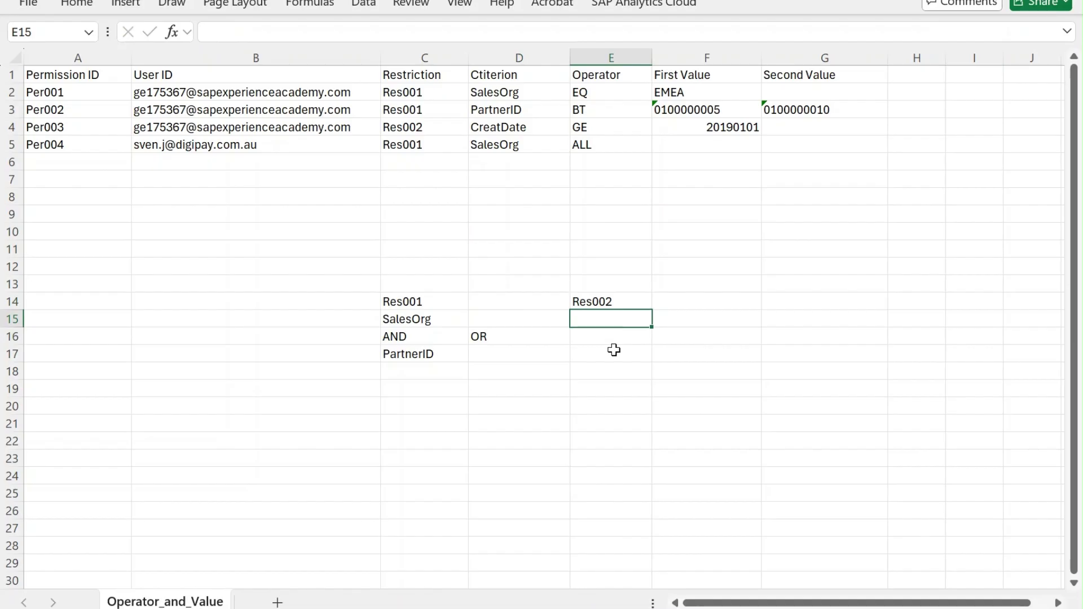
{"action": "type", "text": "CreatDate"}
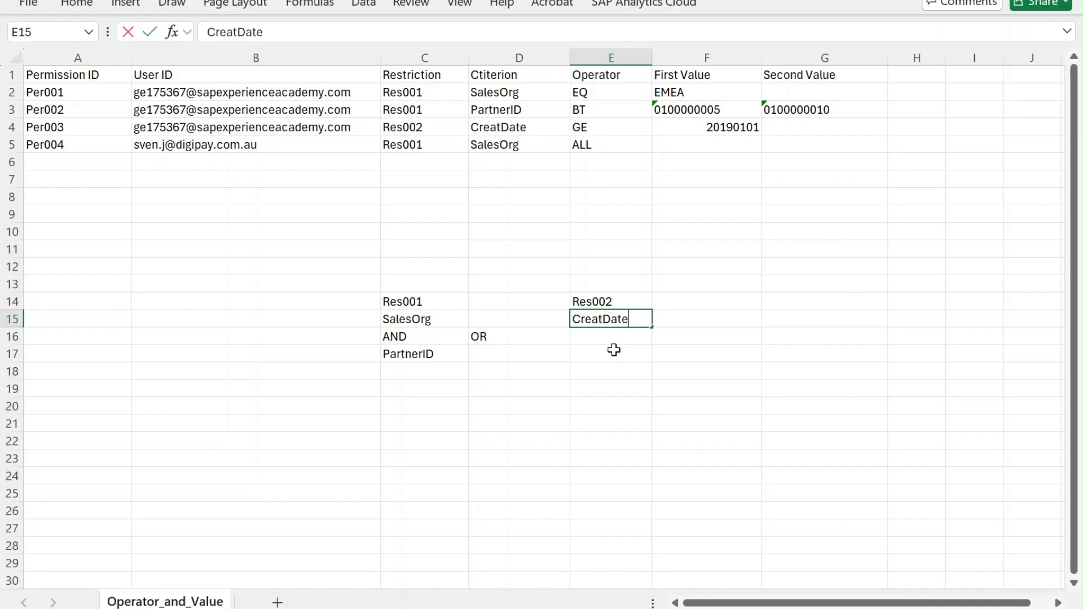
{"action": "left_click", "coordinate": [622, 338]}
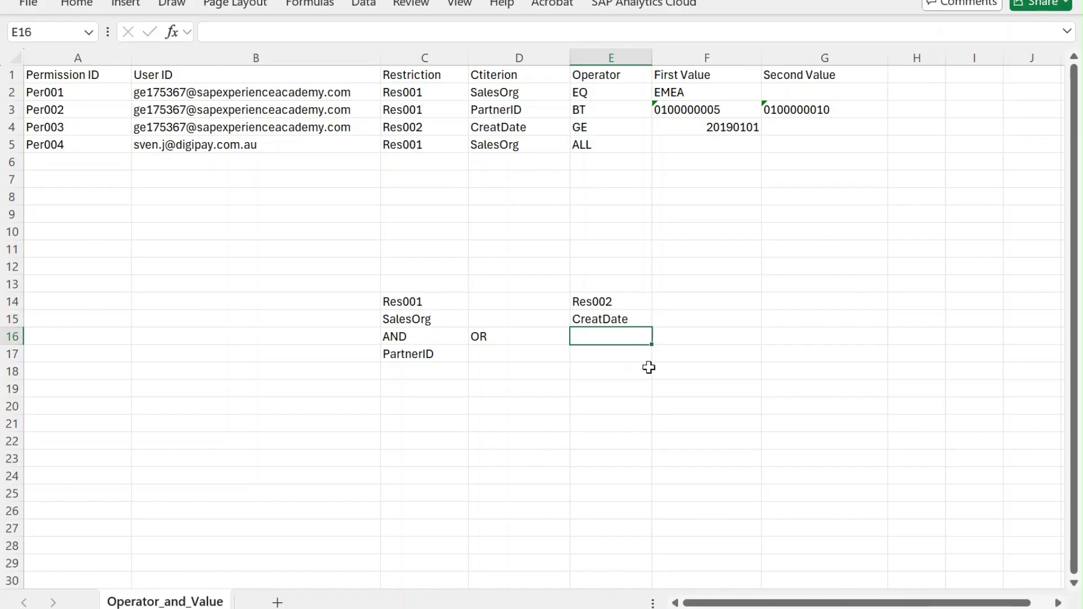
{"action": "left_click", "coordinate": [612, 319]}
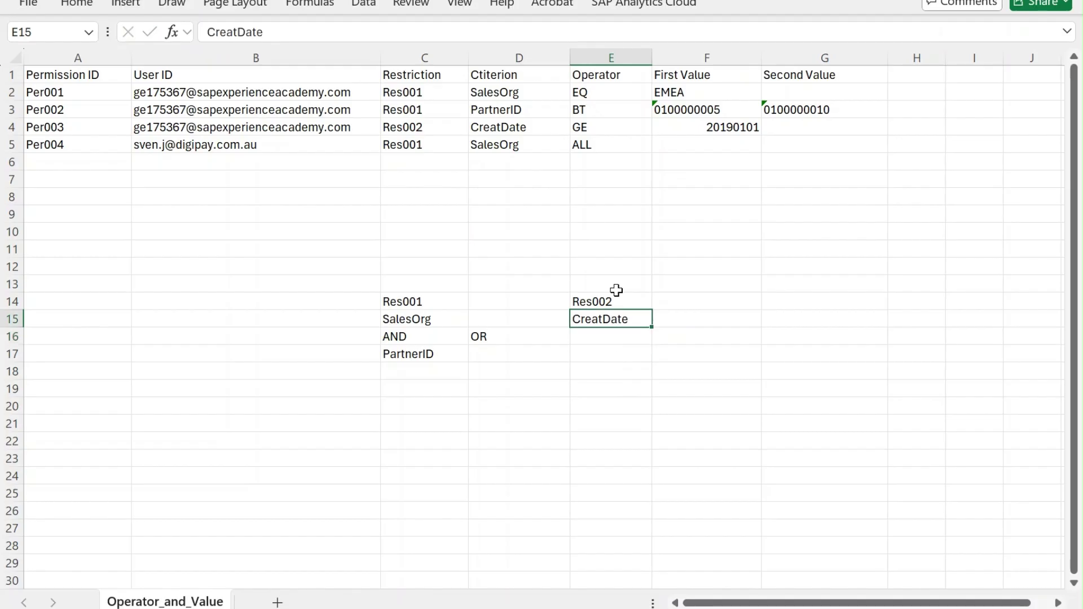
{"action": "left_click", "coordinate": [425, 131]}
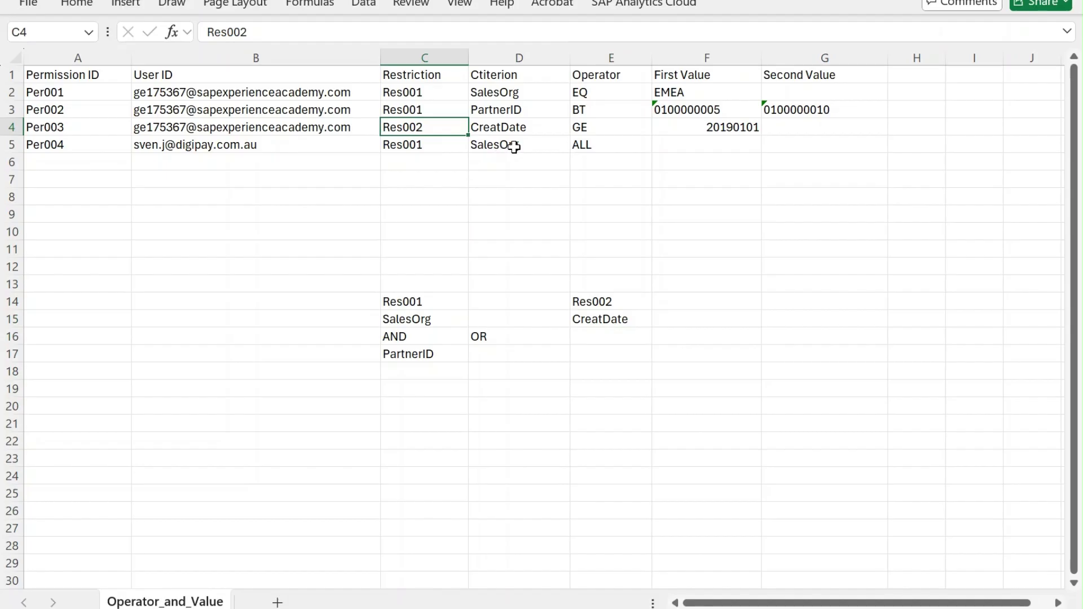
{"action": "left_click", "coordinate": [597, 333]}
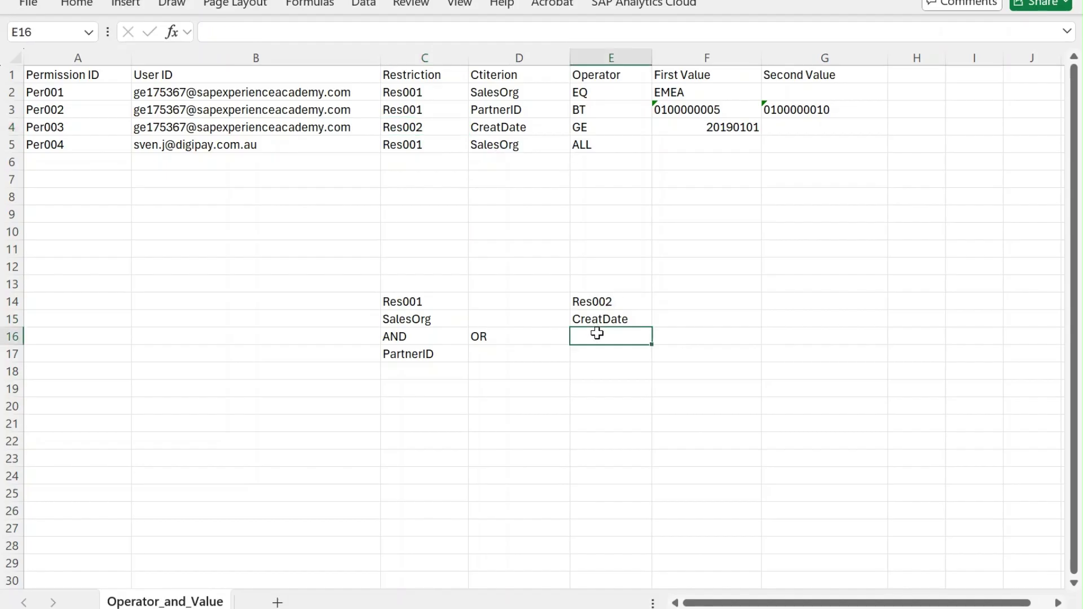
{"action": "type", "text": "AND"}
{"action": "left_click", "coordinate": [599, 368]}
Step: Check the entries of the Res002 and Res001 note groups cell by cell
{"action": "left_click_drag", "start_coordinate": [604, 302], "coordinate": [617, 450]}
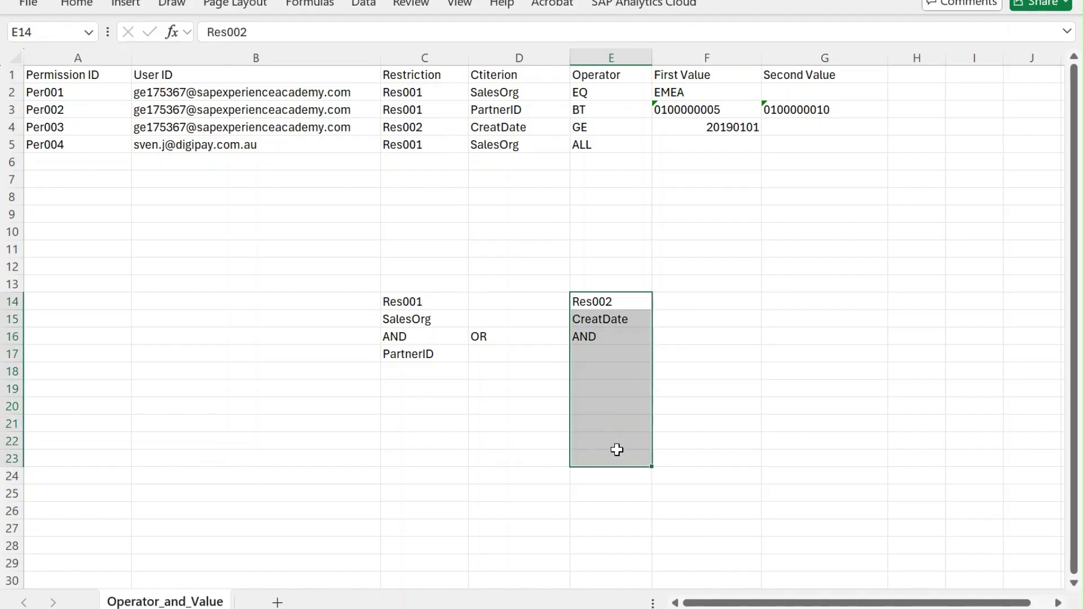
{"action": "left_click", "coordinate": [602, 323]}
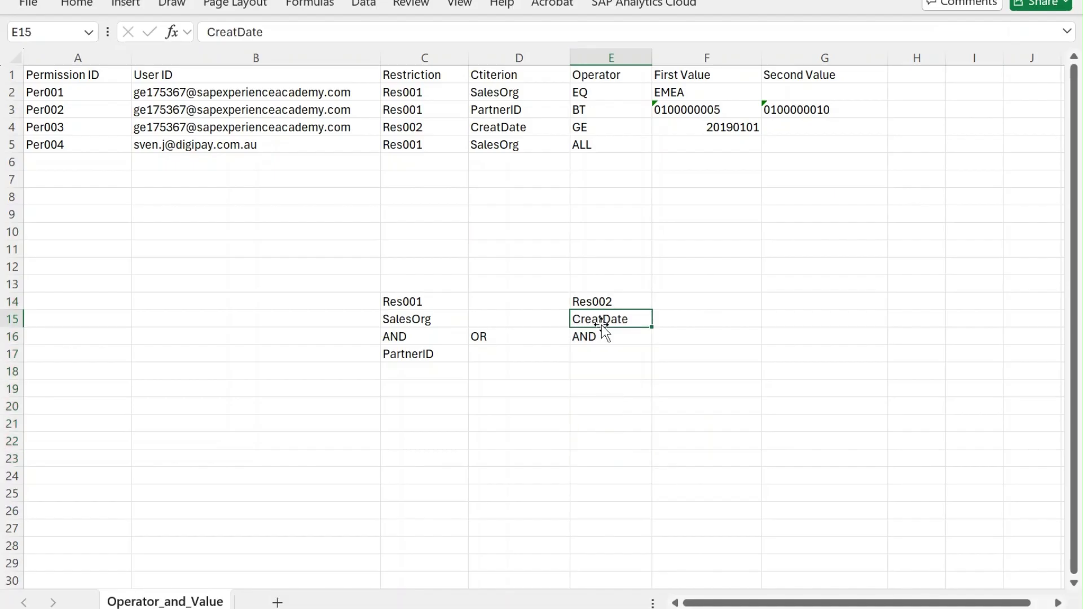
{"action": "left_click", "coordinate": [604, 338]}
{"action": "left_click", "coordinate": [603, 355]}
{"action": "left_click", "coordinate": [604, 370]}
{"action": "left_click", "coordinate": [604, 388]}
{"action": "left_click", "coordinate": [604, 406]}
{"action": "left_click", "coordinate": [605, 440]}
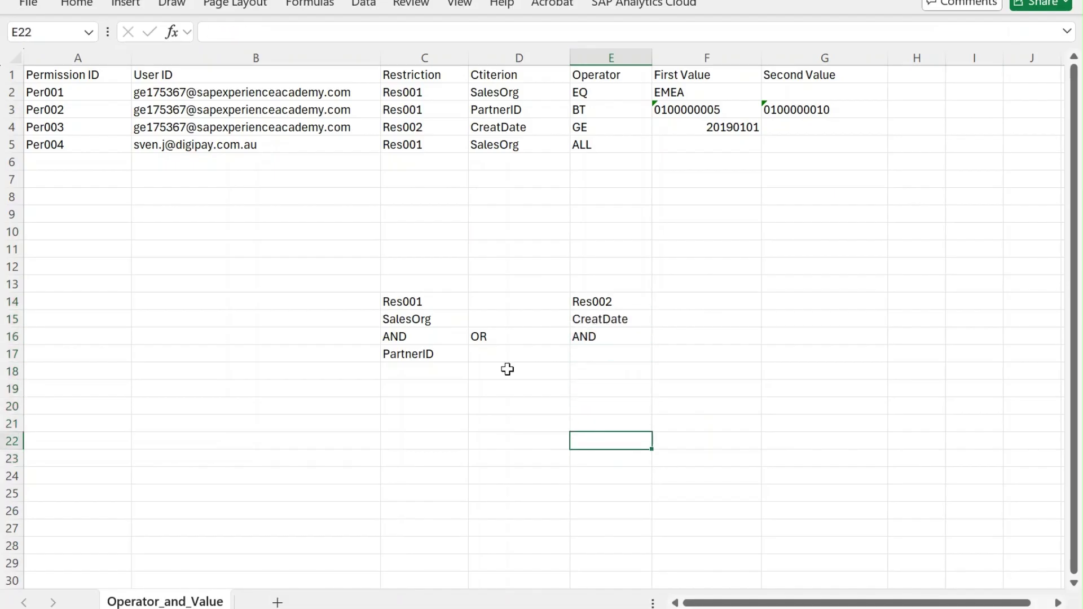
{"action": "left_click", "coordinate": [431, 302]}
{"action": "left_click", "coordinate": [430, 315]}
{"action": "left_click", "coordinate": [429, 336]}
{"action": "left_click", "coordinate": [427, 354]}
{"action": "left_click", "coordinate": [426, 372]}
{"action": "left_click", "coordinate": [425, 408]}
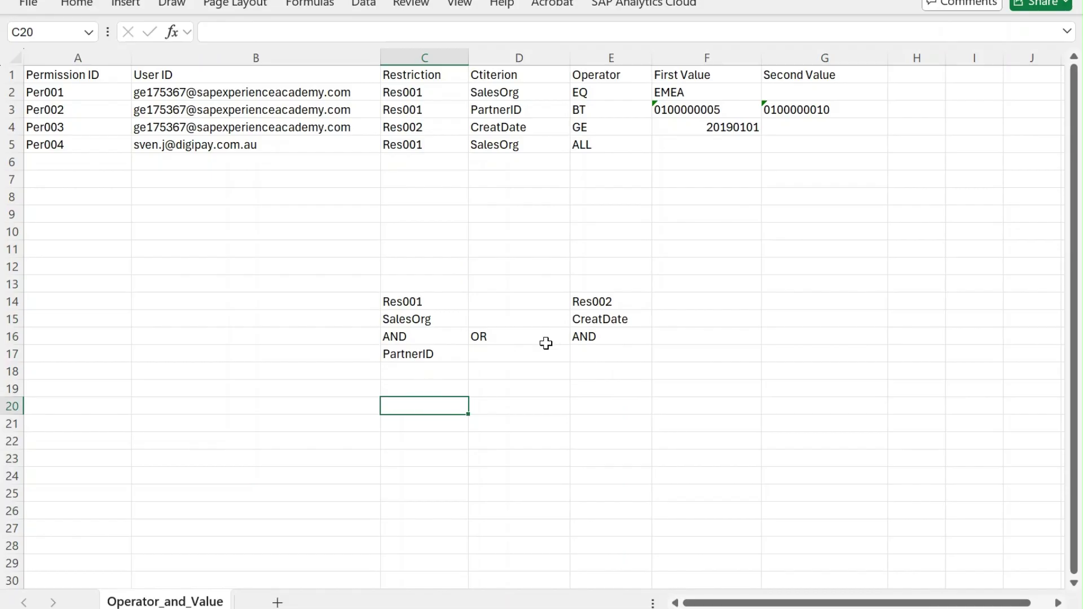
Step: Delete the logic notes in C14:E18 and click an empty cell
{"action": "left_click_drag", "start_coordinate": [441, 299], "coordinate": [585, 366]}
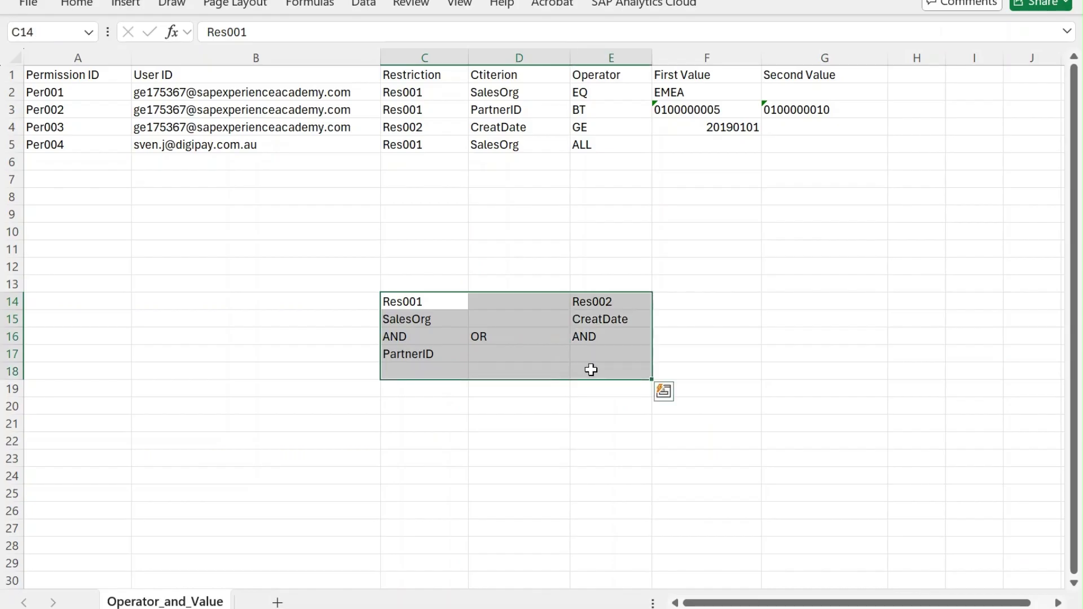
{"action": "key", "text": "Delete"}
{"action": "left_click", "coordinate": [633, 224]}
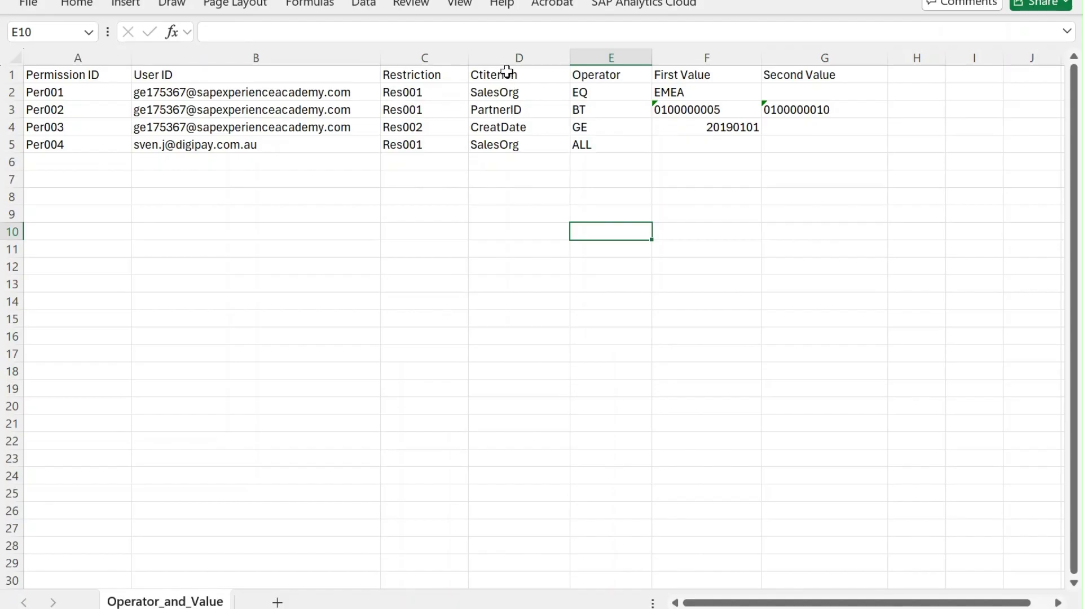
Step: Look over the Ctiterion column and the operator values EQ through ALL
{"action": "left_click", "coordinate": [507, 71]}
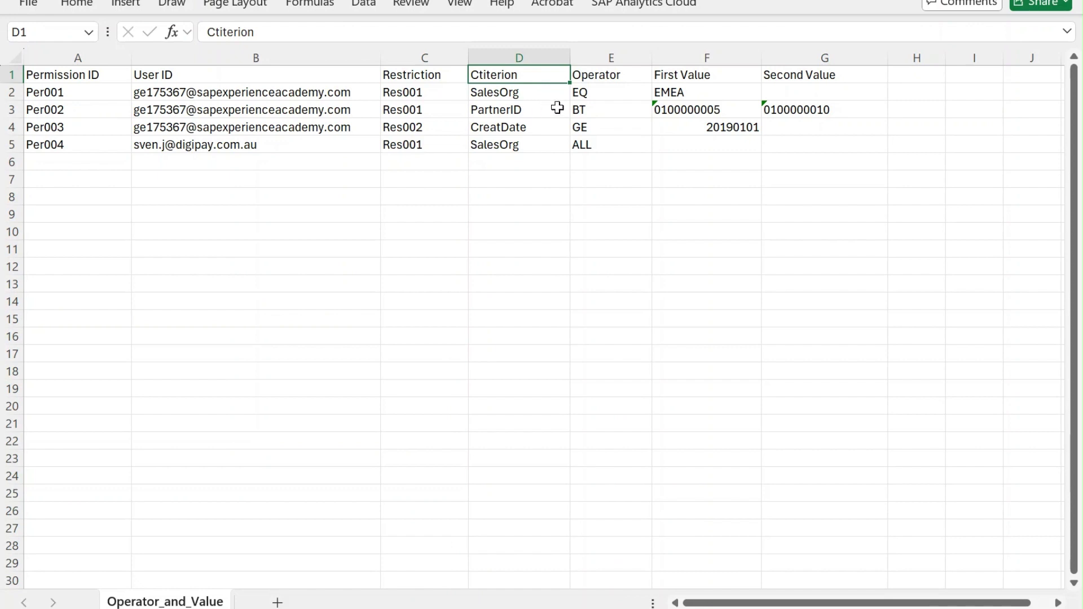
{"action": "left_click_drag", "start_coordinate": [594, 91], "coordinate": [603, 141]}
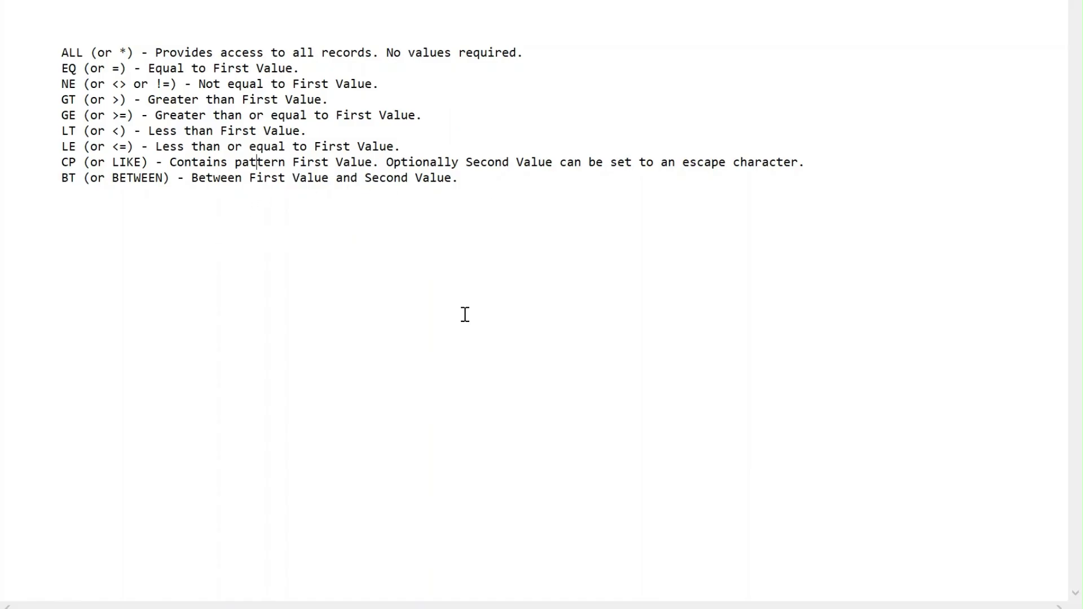
Step: Switch back to the Operator_and_Value workbook in Excel
{"action": "mouse_move", "coordinate": [451, 607]}
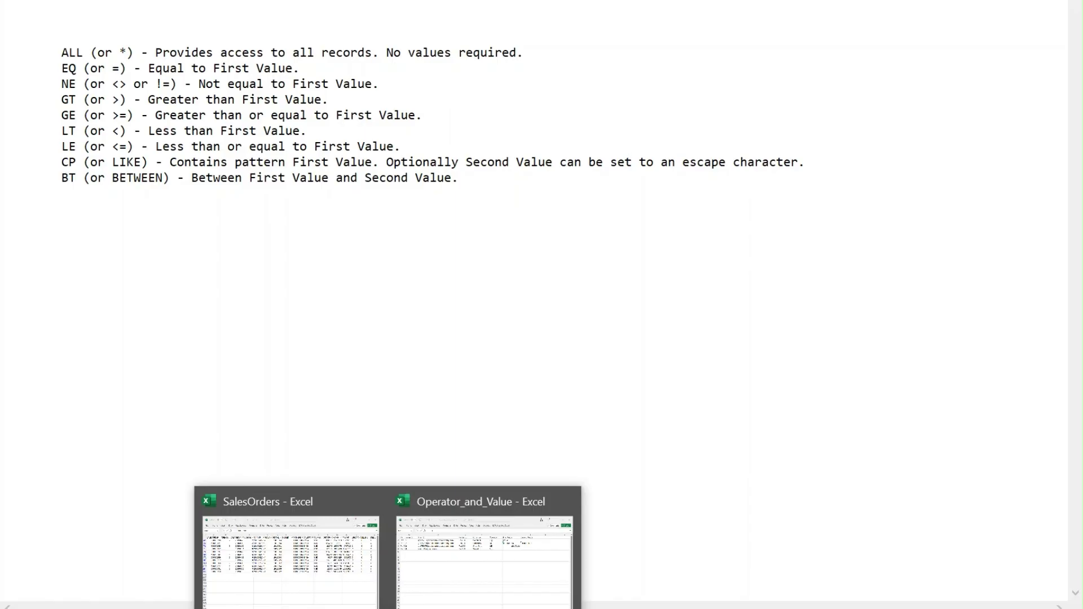
{"action": "left_click", "coordinate": [468, 597]}
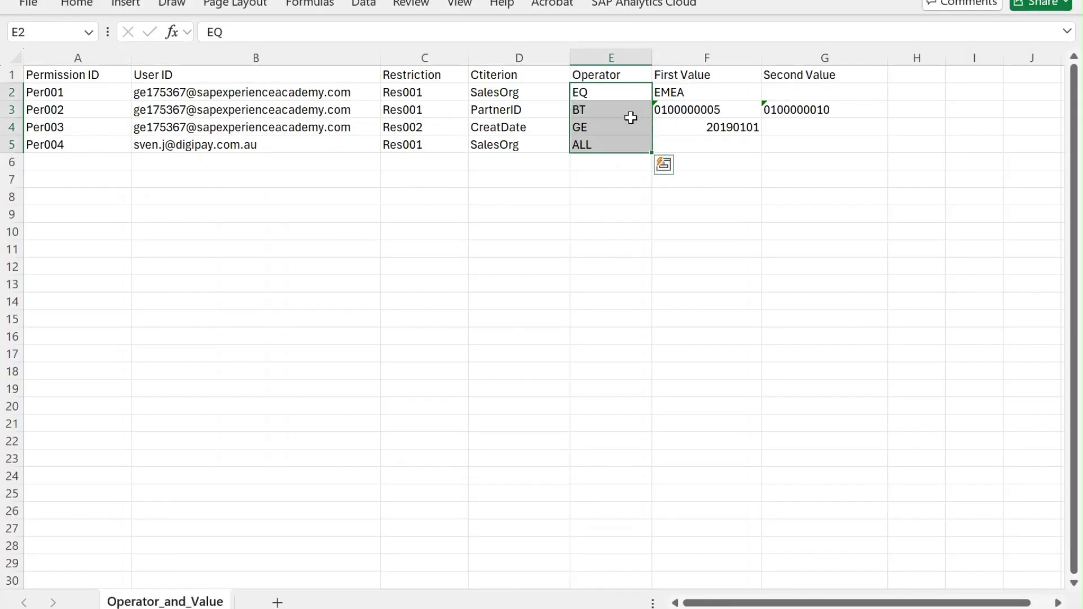
Step: Review the BT row's operator and two values, then go to DAC_OperatorValue in Datasphere
{"action": "left_click_drag", "start_coordinate": [633, 112], "coordinate": [801, 107]}
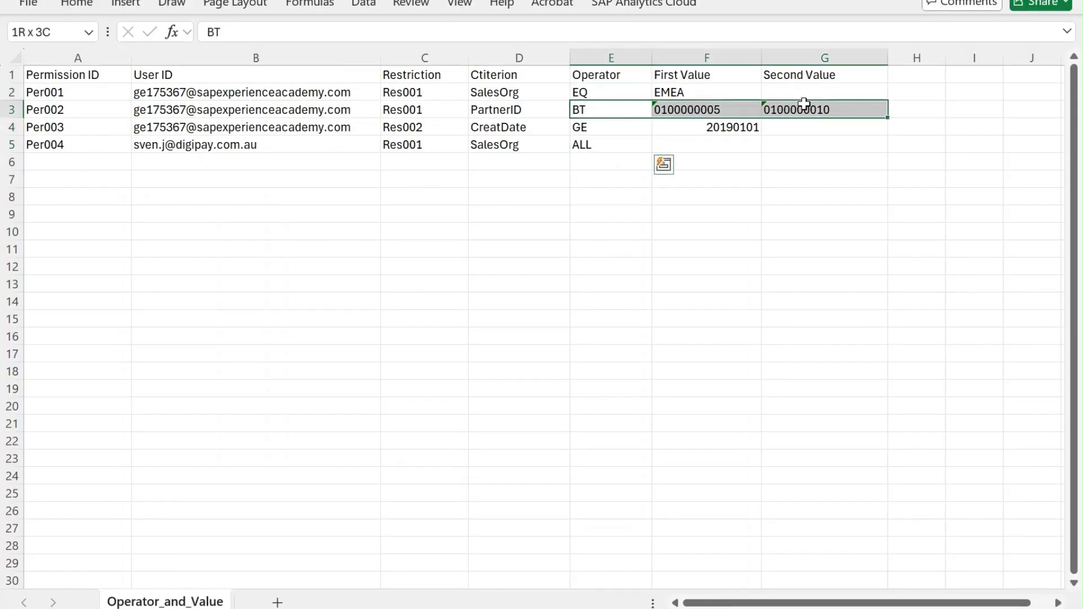
{"action": "left_click", "coordinate": [750, 158]}
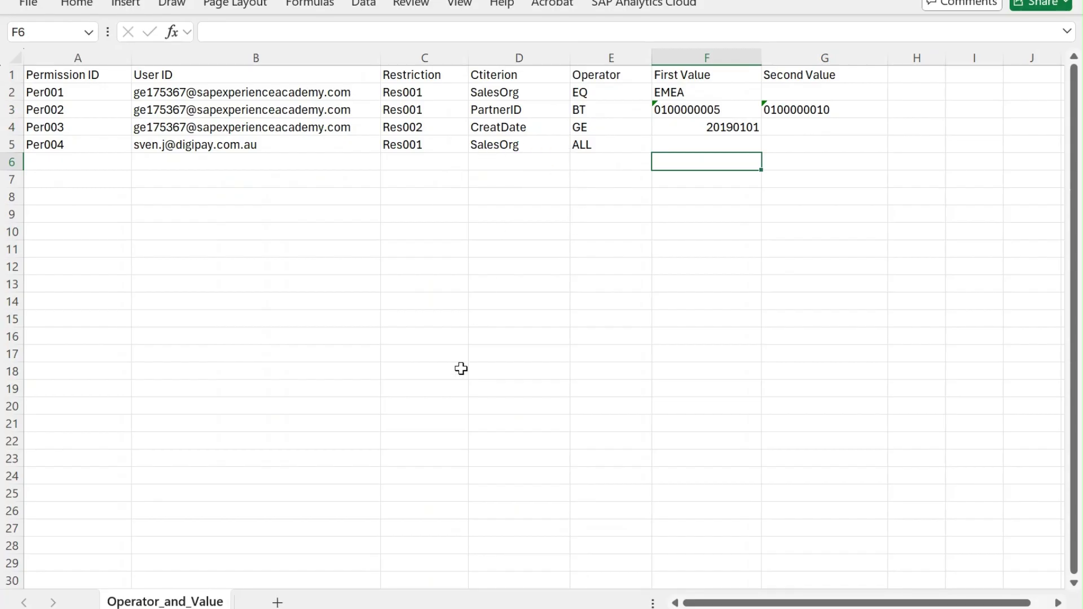
{"action": "left_click", "coordinate": [345, 604]}
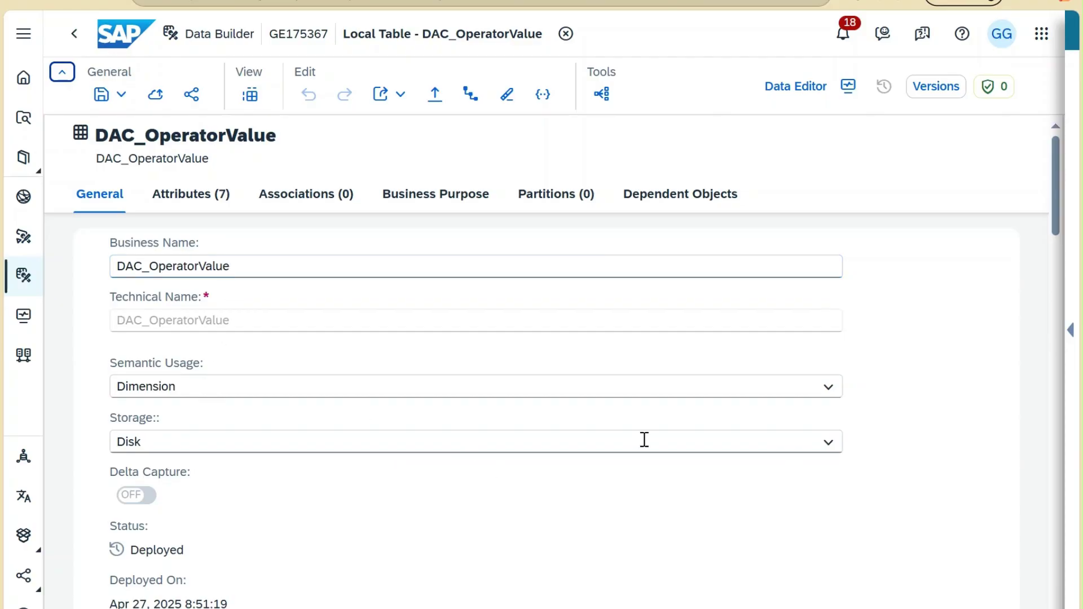
Step: Scroll through DAC_OperatorValue's seven attributes, then return to the Data Builder start page
{"action": "scroll", "coordinate": [978, 501], "scroll_direction": "down", "scroll_amount": 3}
{"action": "scroll", "coordinate": [976, 501], "scroll_direction": "down", "scroll_amount": 5}
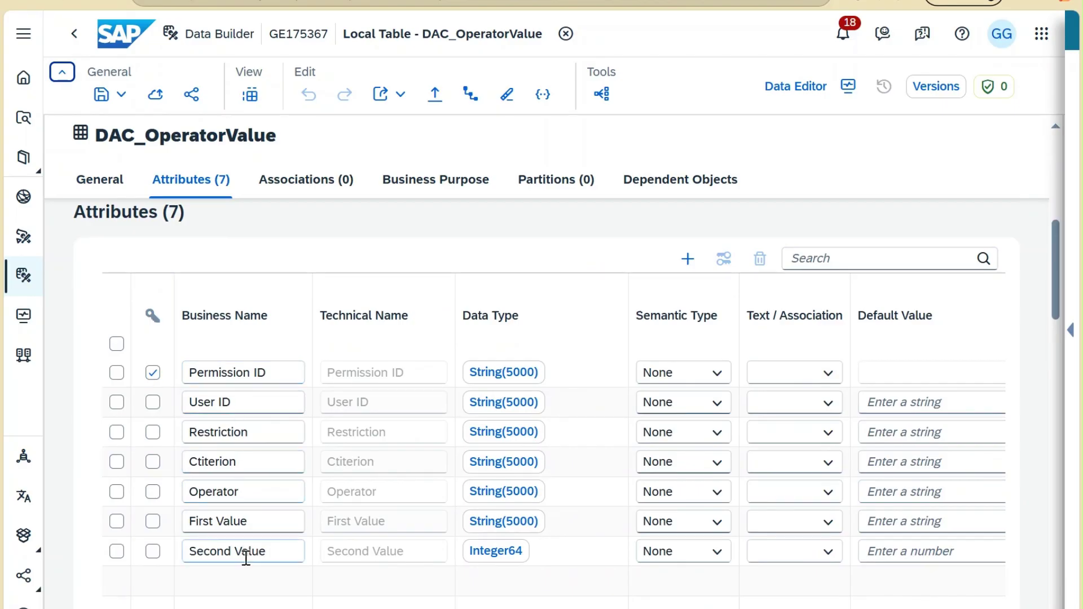
{"action": "scroll", "coordinate": [300, 588], "scroll_direction": "down", "scroll_amount": 2}
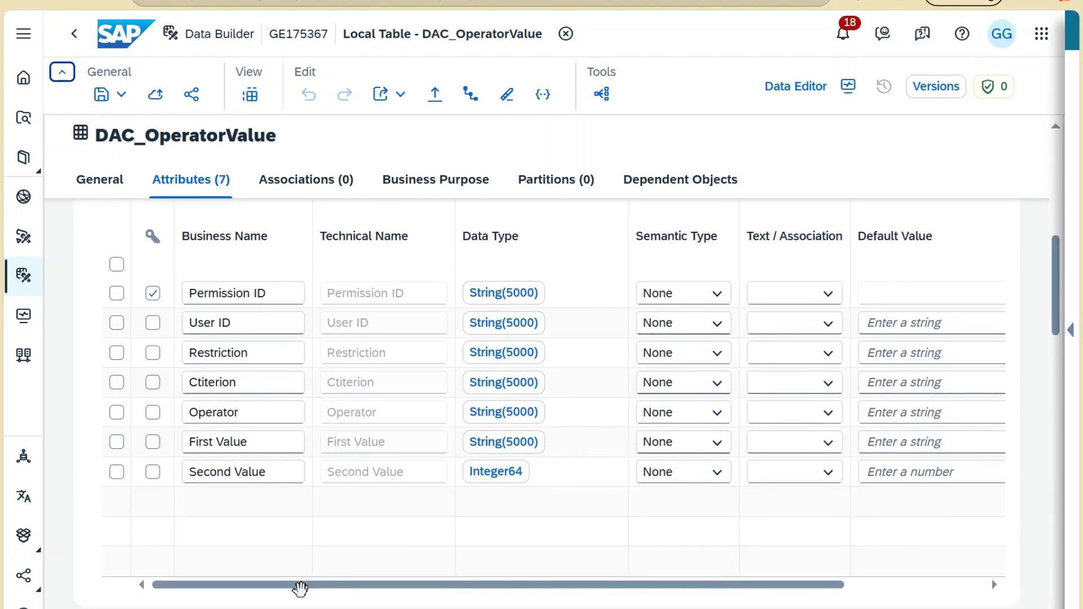
{"action": "scroll", "coordinate": [299, 588], "scroll_direction": "up", "scroll_amount": 1}
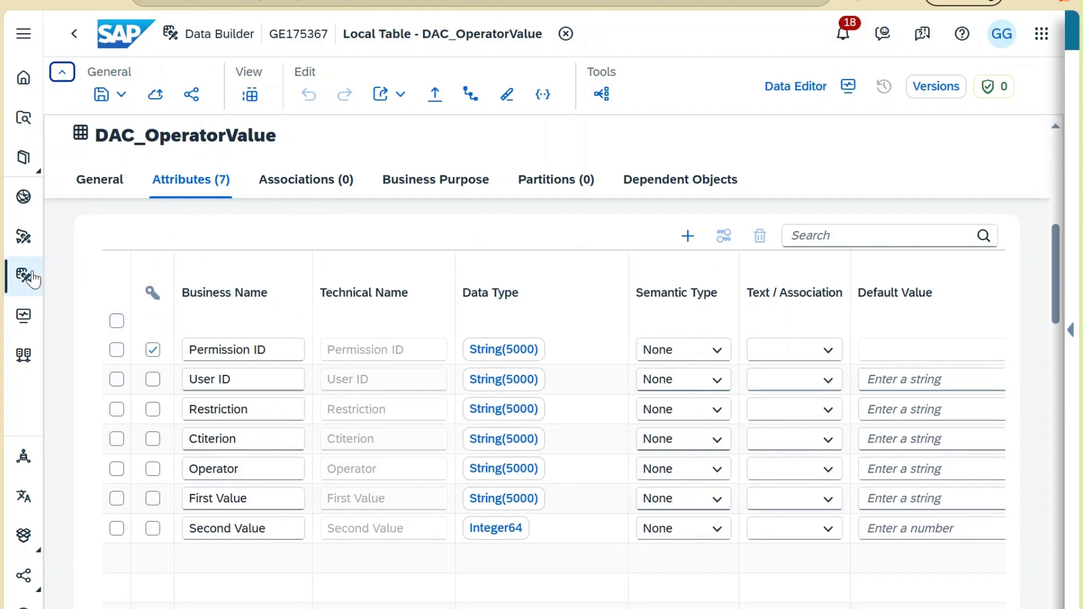
{"action": "left_click", "coordinate": [25, 280]}
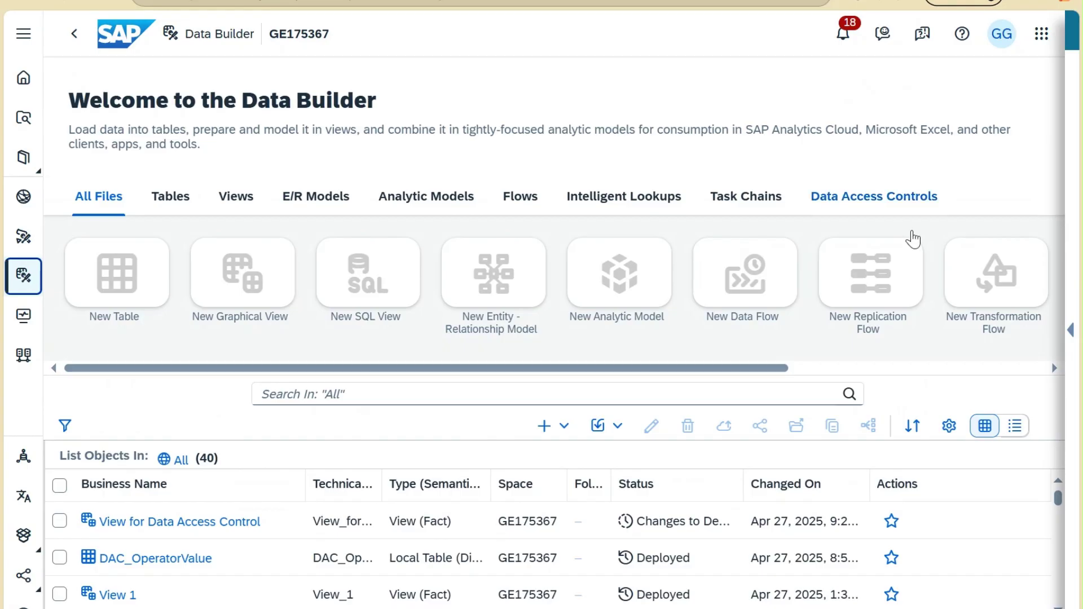
Step: Create a new data access control with the Operator and Values structure
{"action": "left_click", "coordinate": [967, 368]}
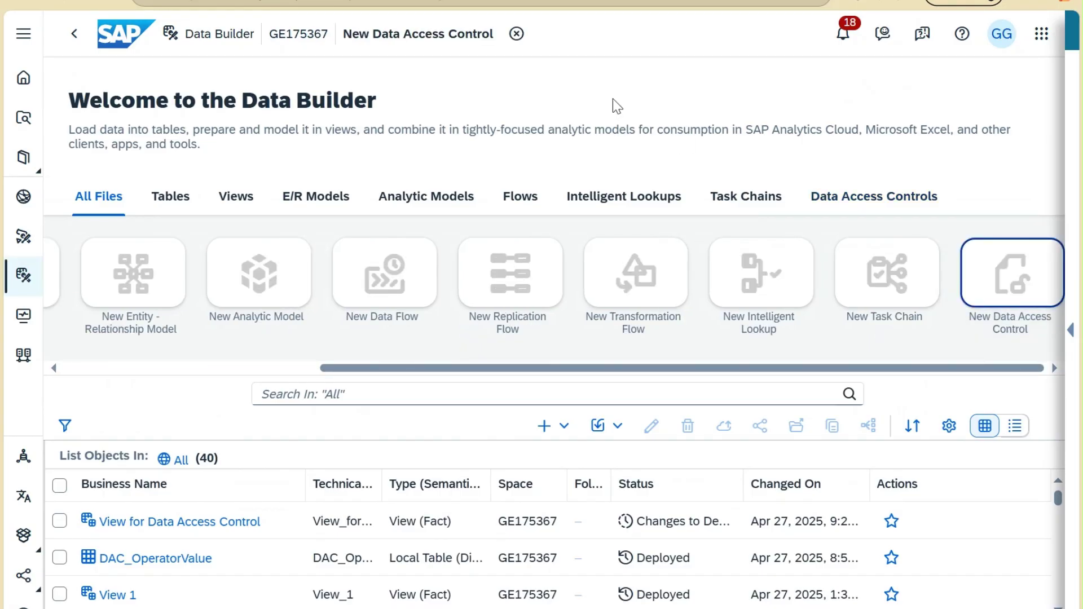
{"action": "left_click", "coordinate": [864, 285]}
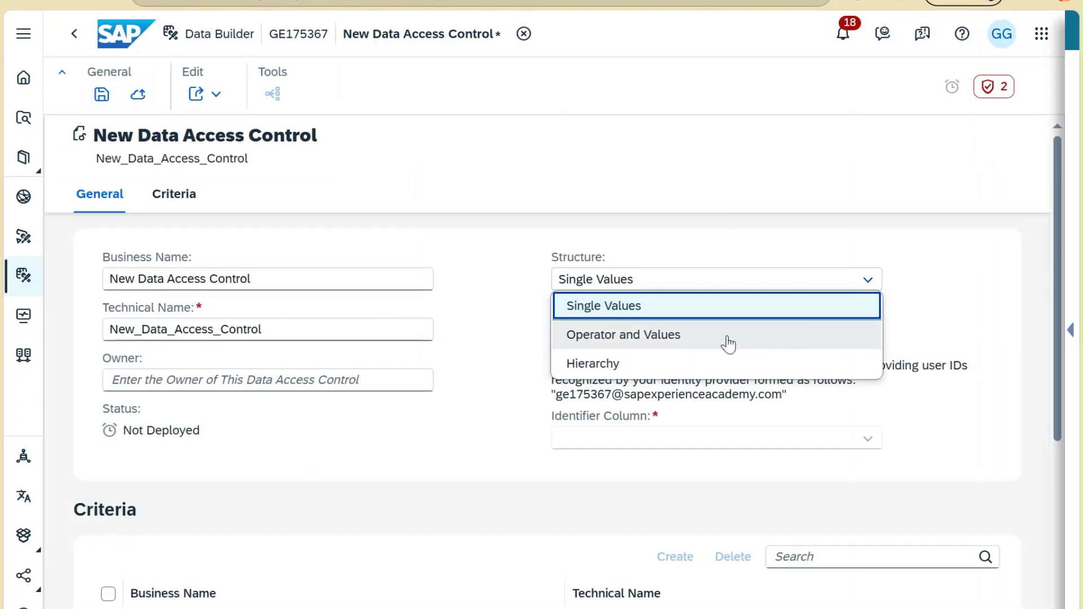
{"action": "left_click", "coordinate": [728, 341]}
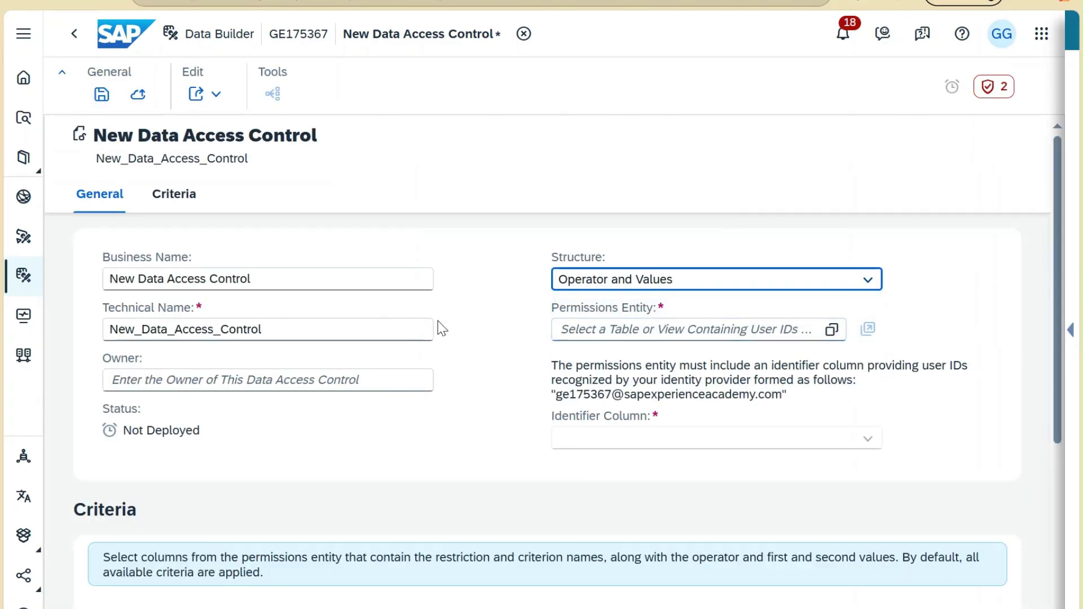
Step: Set its business name to DAC_OV
{"action": "left_click_drag", "start_coordinate": [264, 278], "coordinate": [102, 273]}
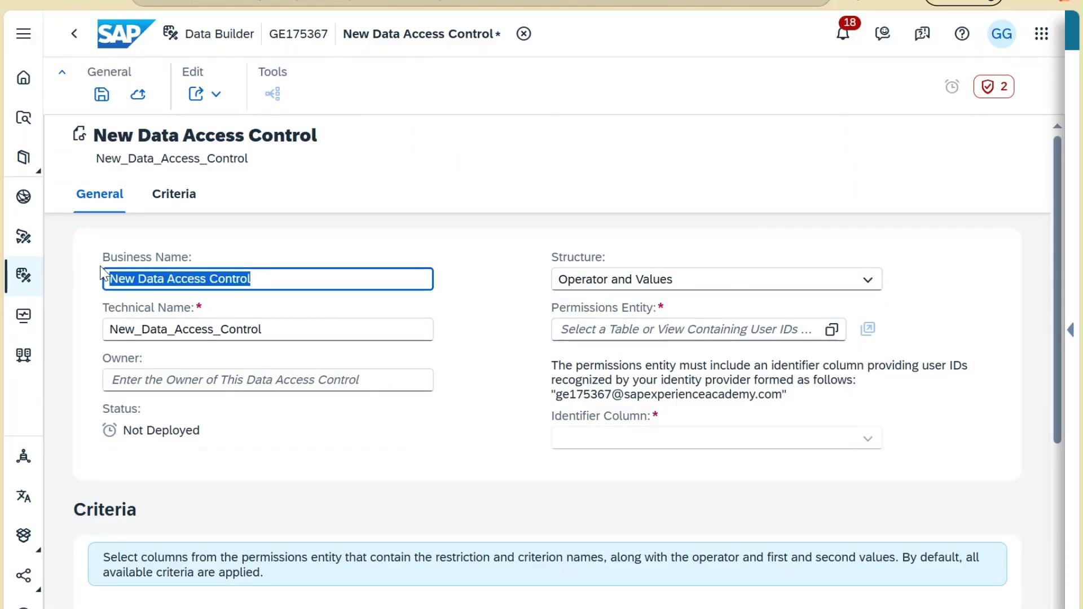
{"action": "type", "text": "DAC_"}
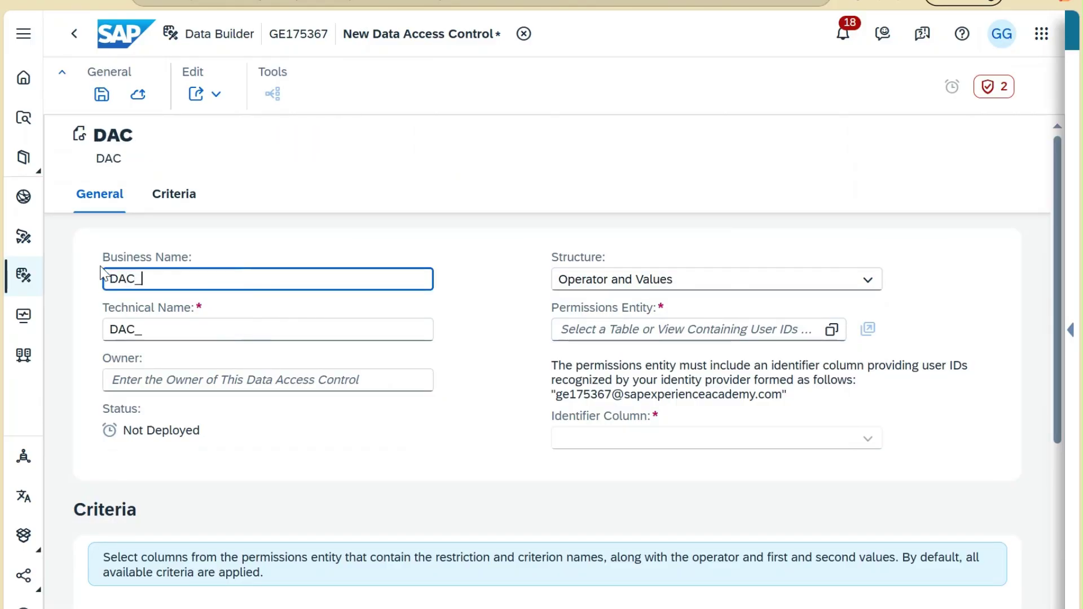
{"action": "type", "text": "P"}
{"action": "key", "text": "BackSpace"}
{"action": "type", "text": "OAV"}
{"action": "key", "text": "BackSpace"}
{"action": "key", "text": "BackSpace"}
{"action": "type", "text": "V"}
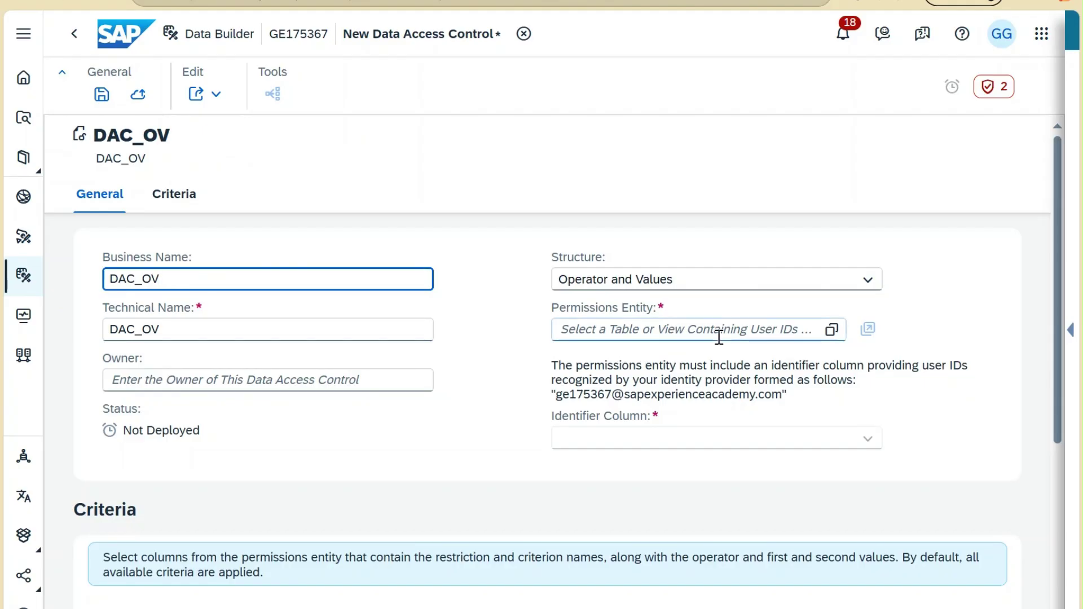
{"action": "left_click", "coordinate": [831, 329]}
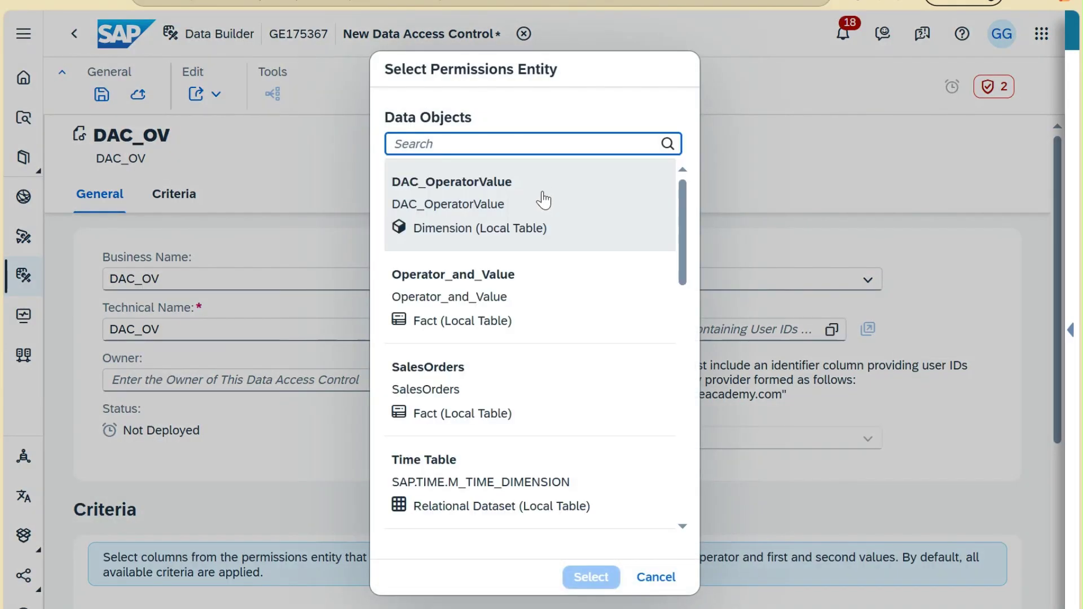
Step: Select DAC_OperatorValue as the permissions entity, with User ID as identifier column
{"action": "left_click", "coordinate": [543, 199]}
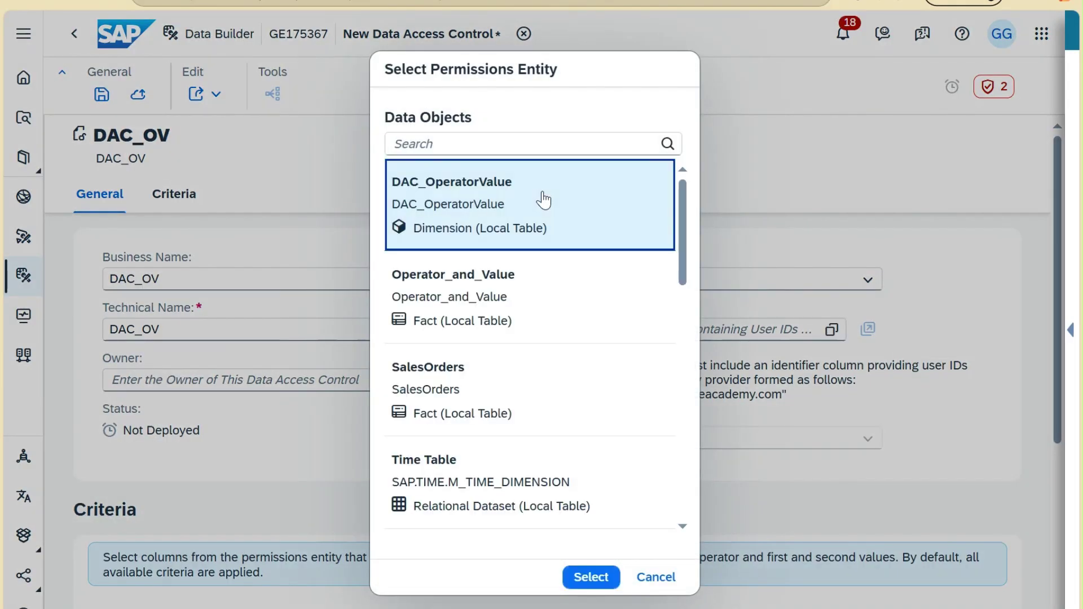
{"action": "left_click", "coordinate": [588, 578]}
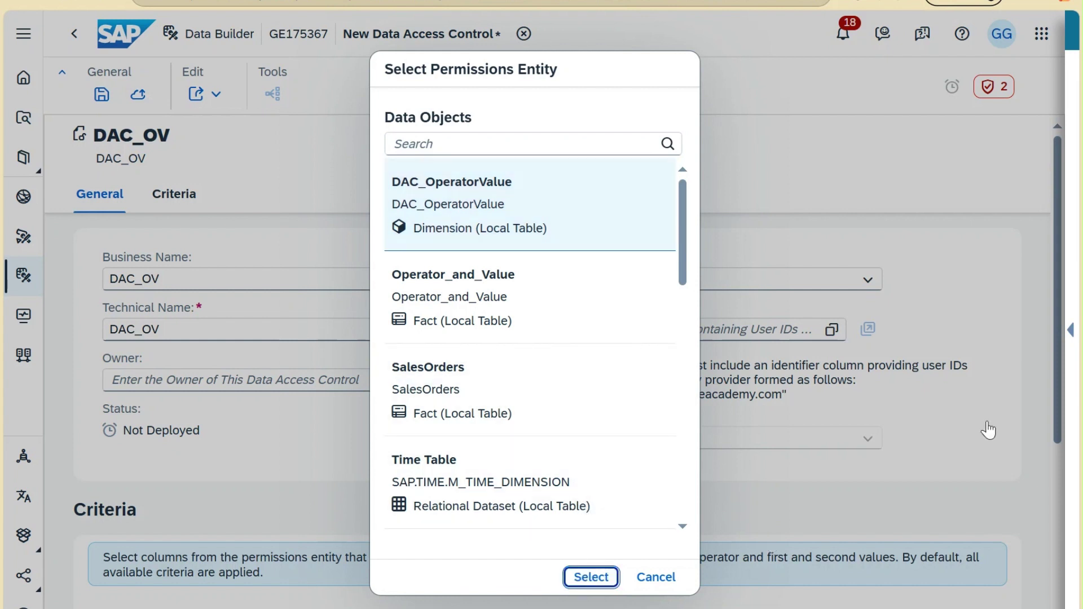
{"action": "left_click", "coordinate": [584, 578]}
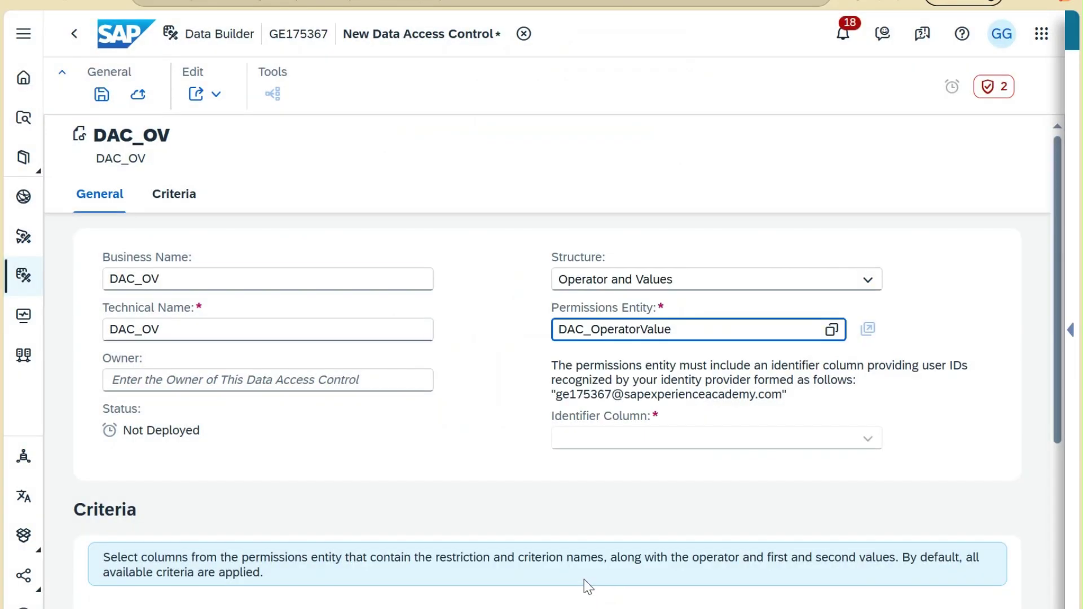
{"action": "left_click", "coordinate": [840, 438]}
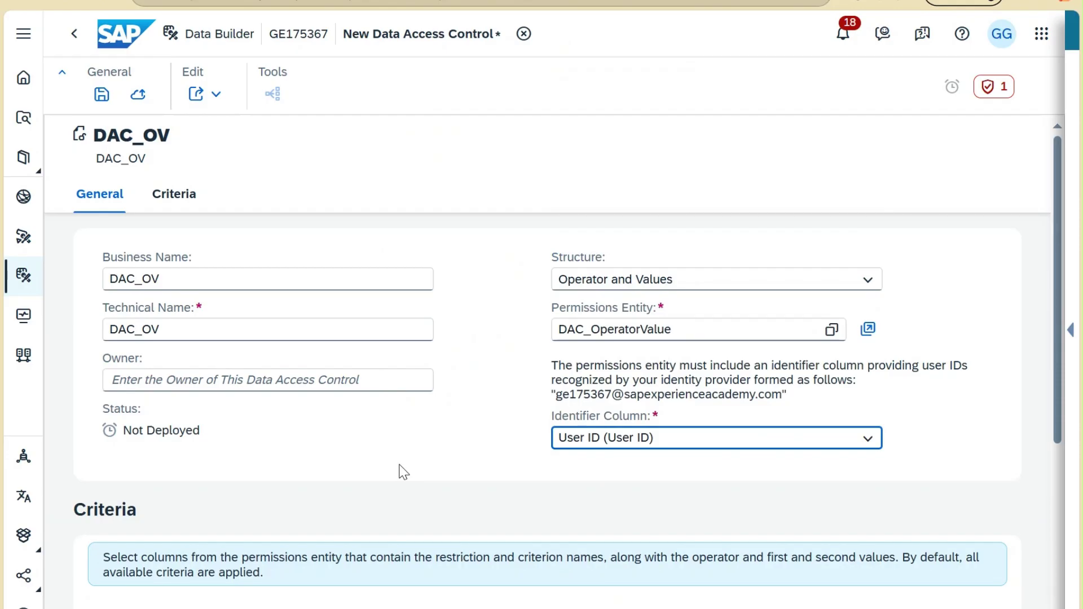
Step: Map the restriction, criterion and operator columns to Restriction, Ctiterion and Operator
{"action": "scroll", "coordinate": [402, 472], "scroll_direction": "down", "scroll_amount": 3}
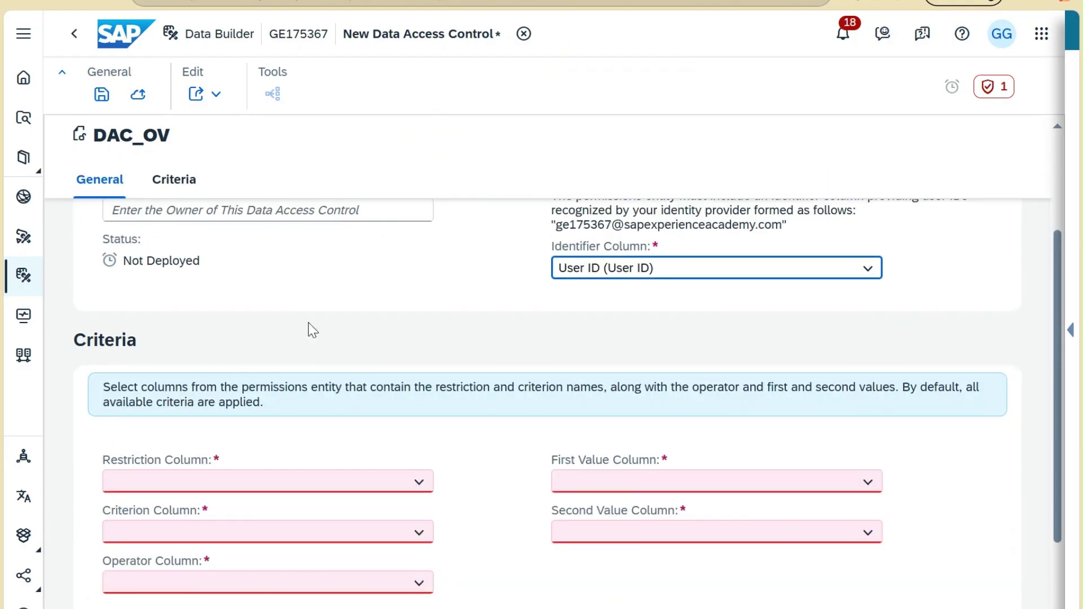
{"action": "scroll", "coordinate": [311, 330], "scroll_direction": "down", "scroll_amount": 2}
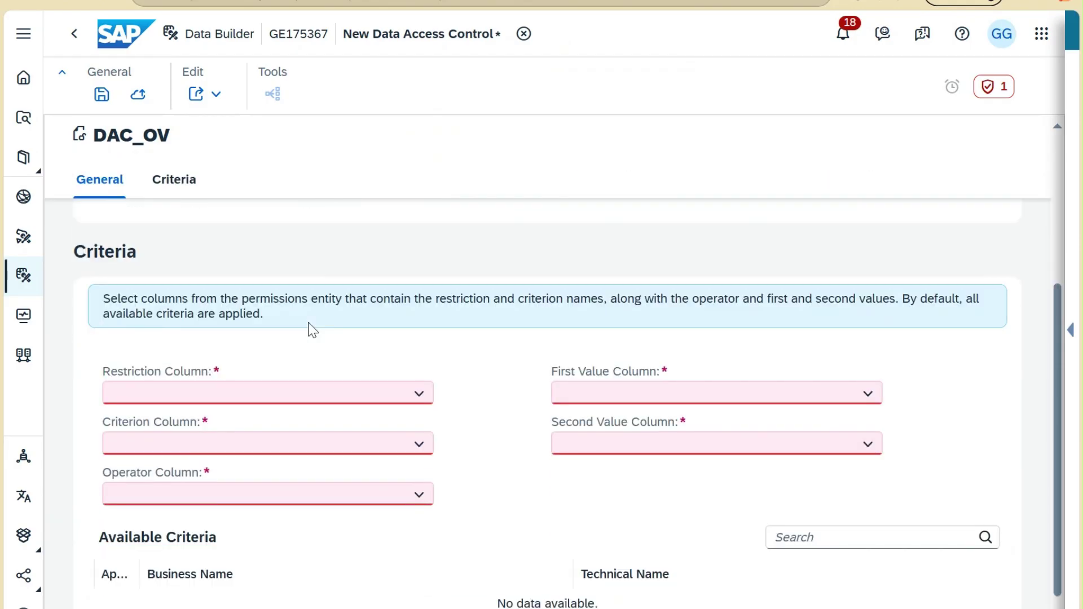
{"action": "left_click", "coordinate": [416, 390]}
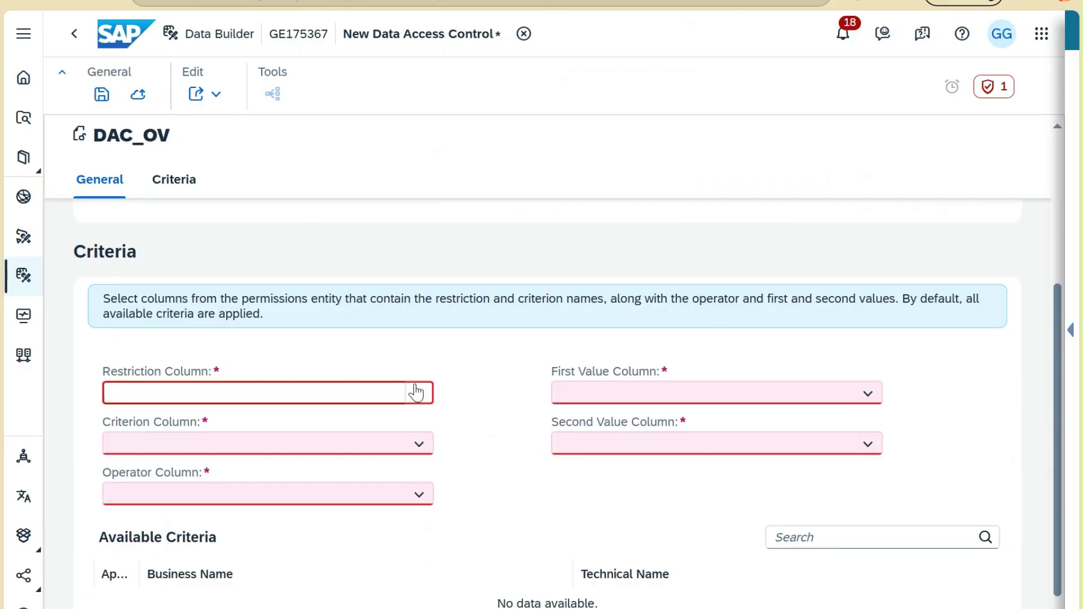
{"action": "left_click", "coordinate": [265, 255]}
{"action": "left_click", "coordinate": [420, 443]}
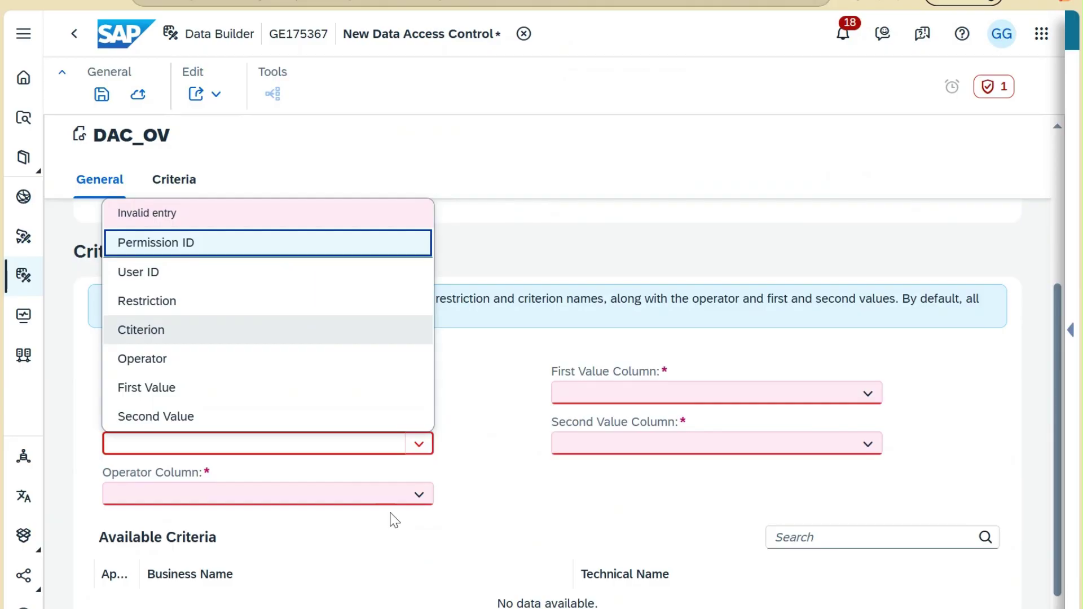
{"action": "left_click", "coordinate": [420, 497]}
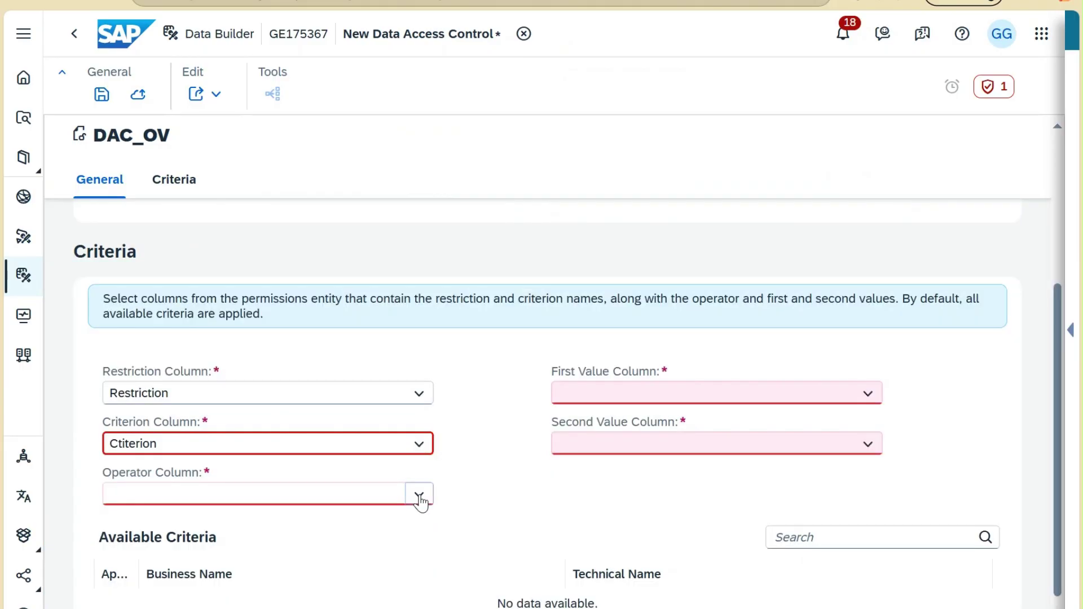
{"action": "left_click", "coordinate": [420, 496]}
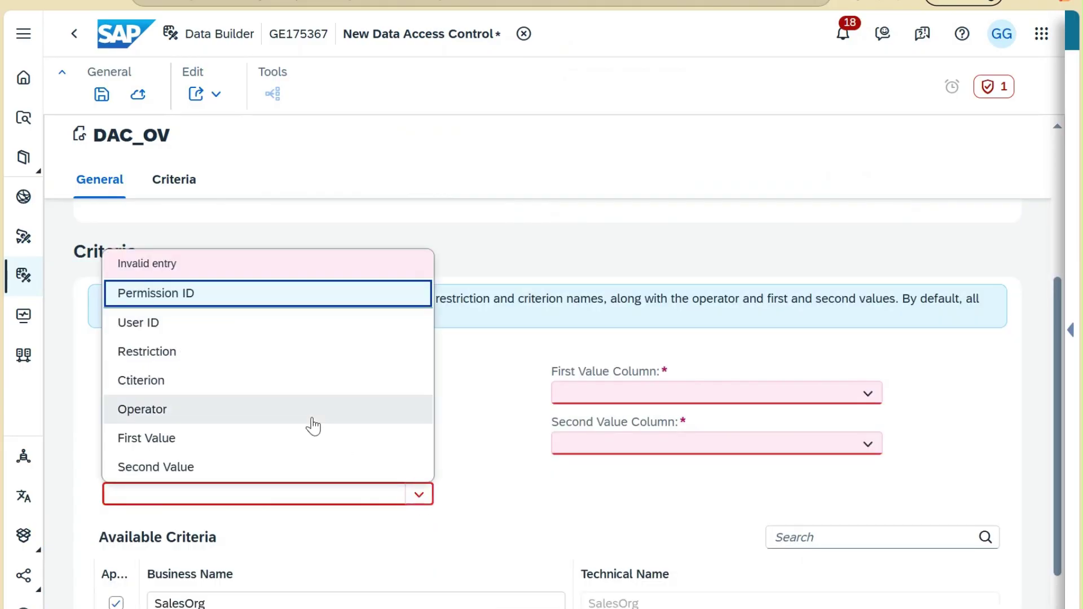
{"action": "left_click", "coordinate": [279, 418]}
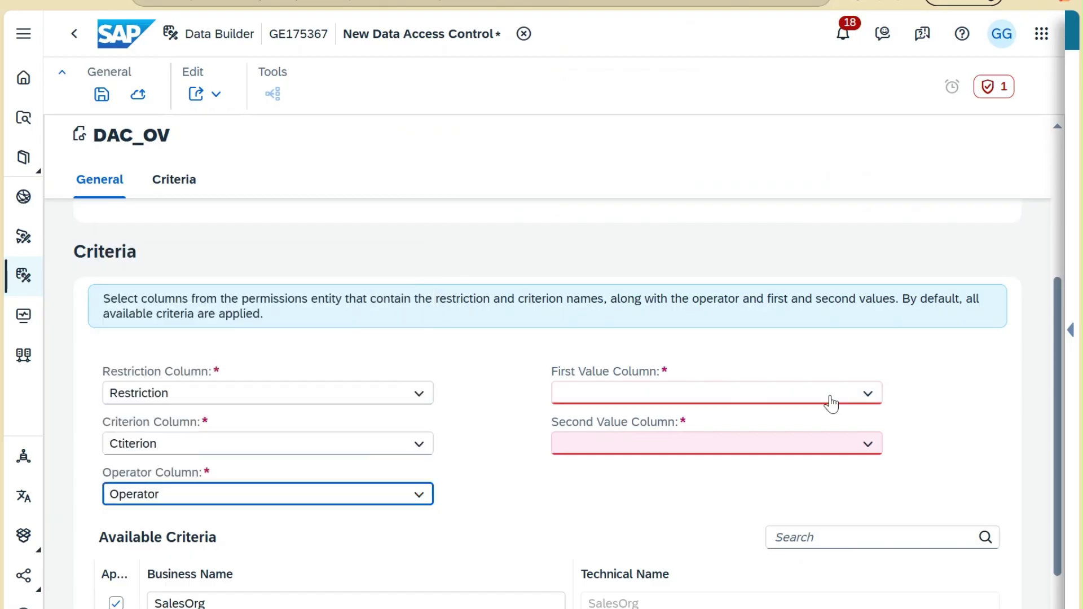
Step: Map the first and second value columns to First Value and Second Value
{"action": "left_click", "coordinate": [867, 394]}
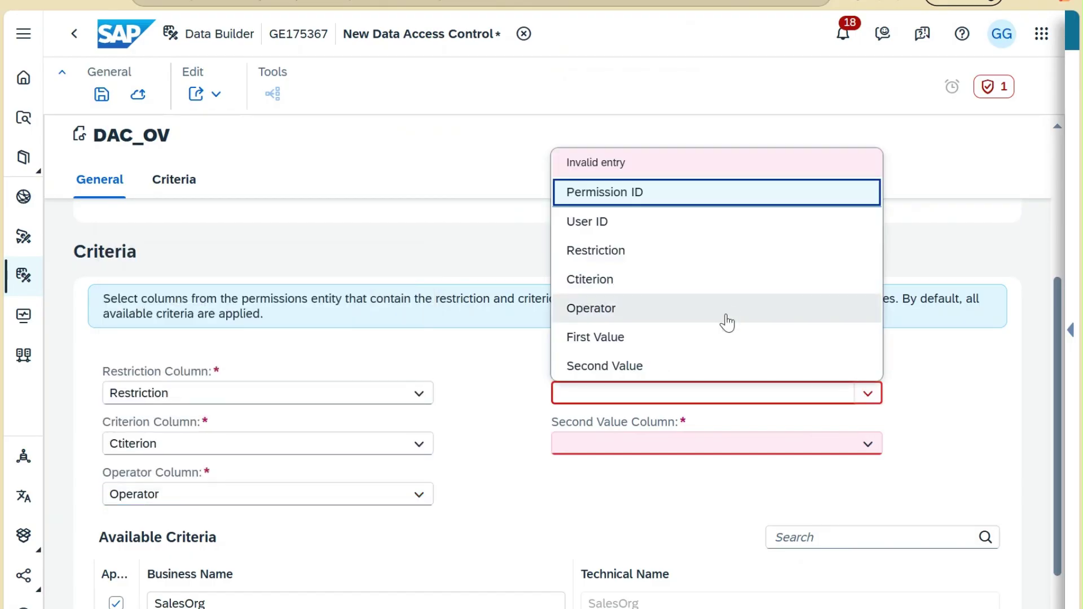
{"action": "left_click", "coordinate": [868, 443]}
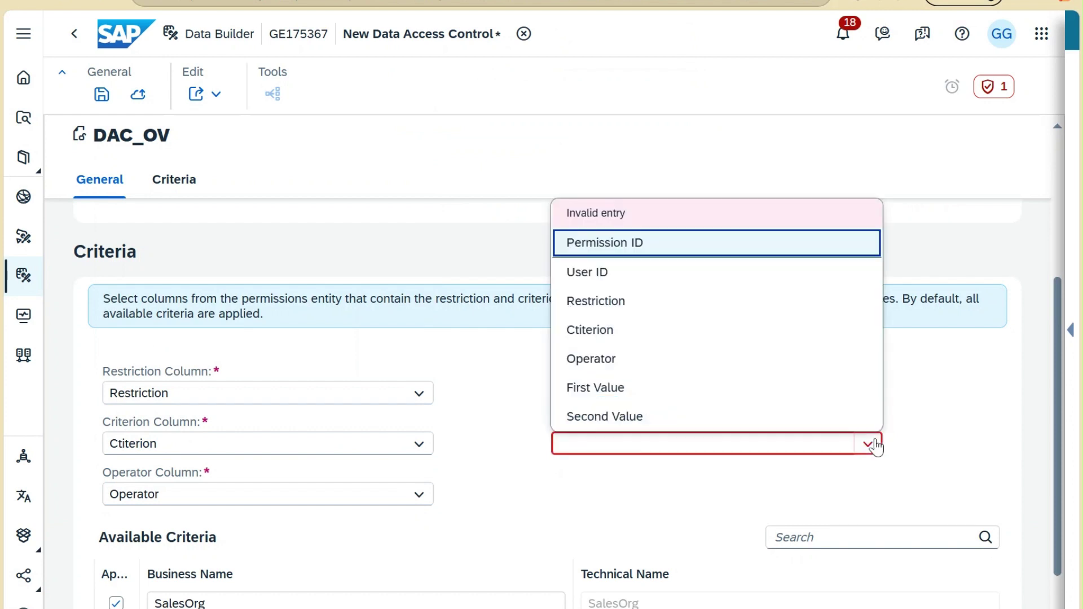
{"action": "left_click", "coordinate": [605, 416]}
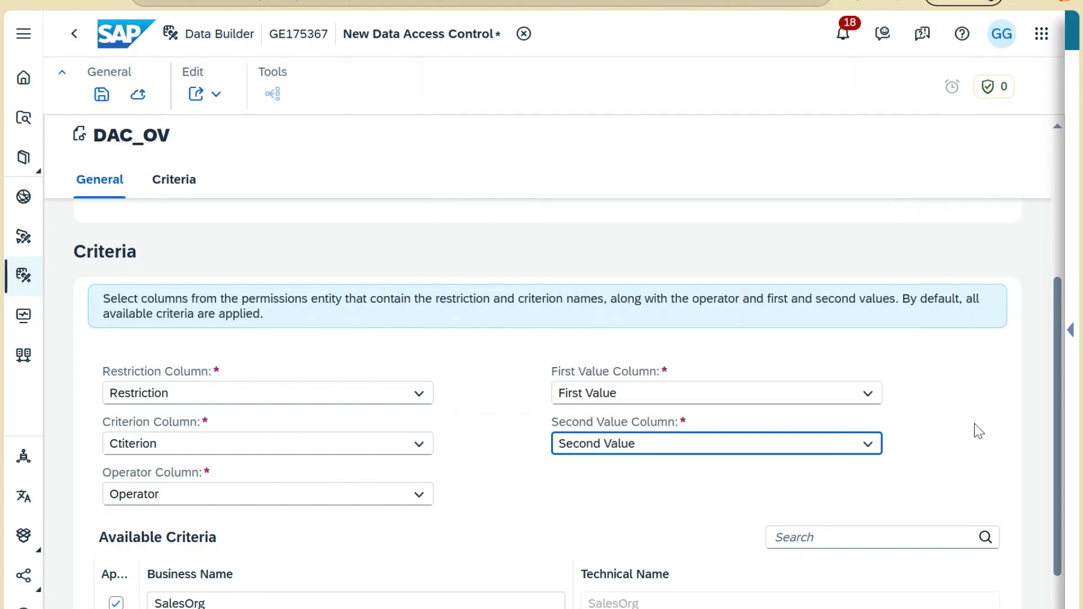
{"action": "scroll", "coordinate": [978, 431], "scroll_direction": "down", "scroll_amount": 1}
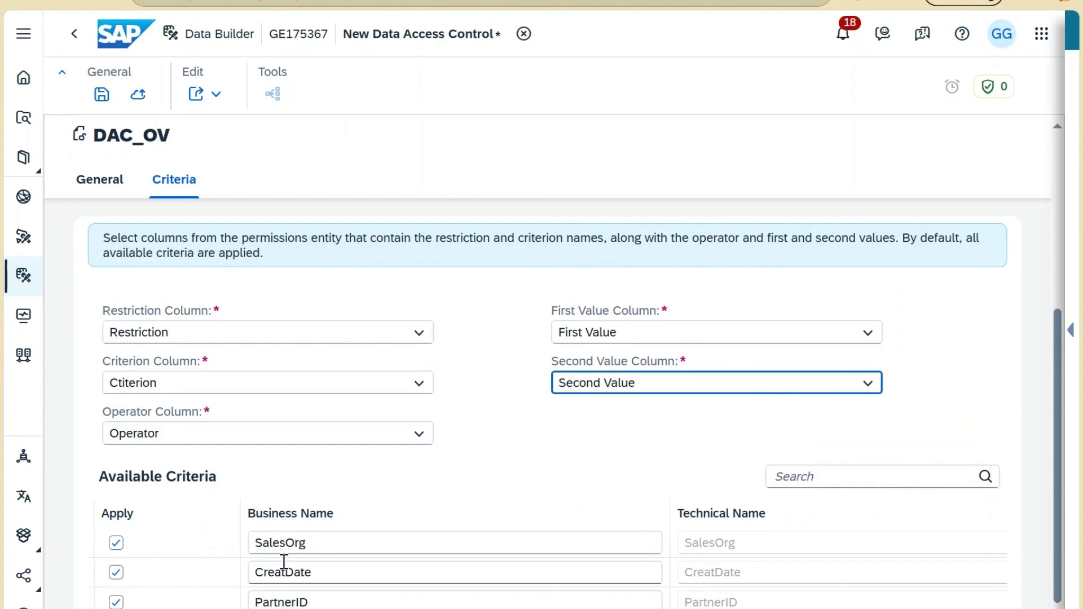
Step: Check the Available Criteria and deploy DAC_OV to the GE175367 space
{"action": "left_click", "coordinate": [117, 572]}
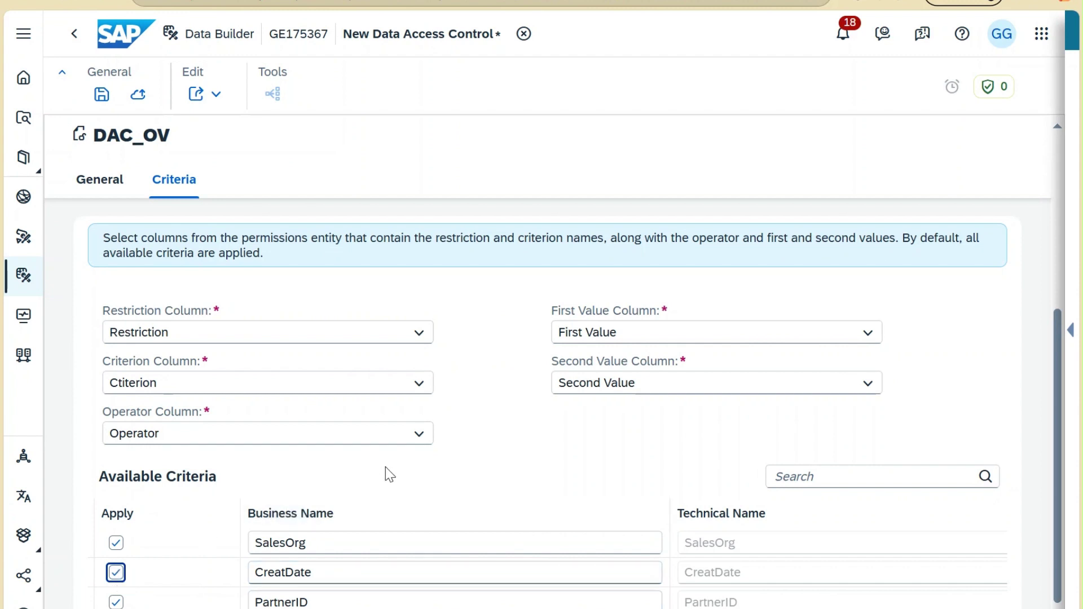
{"action": "left_click", "coordinate": [138, 106]}
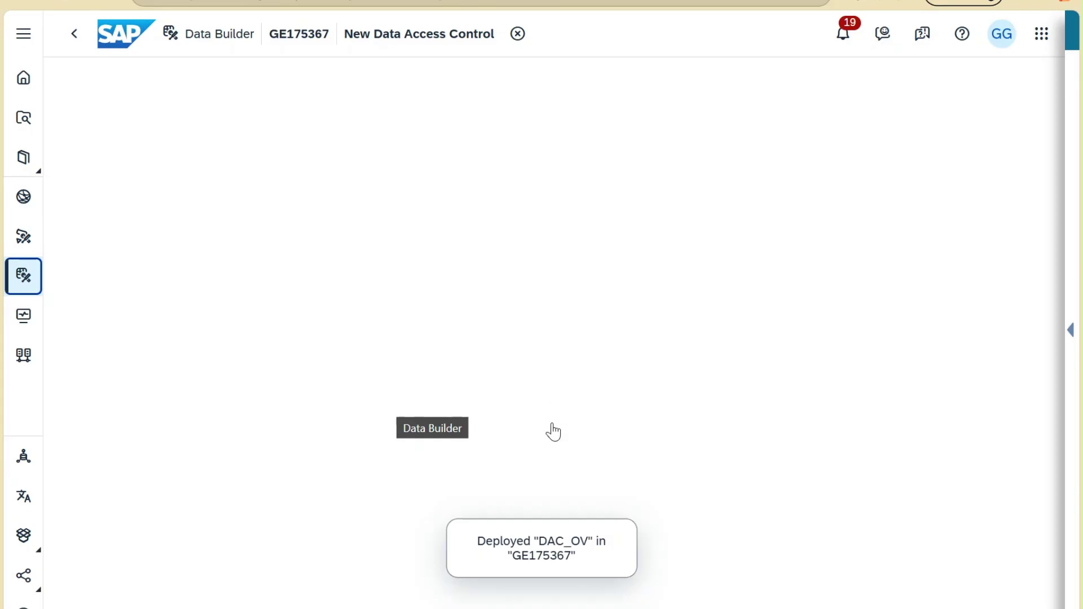
{"action": "left_click", "coordinate": [23, 282]}
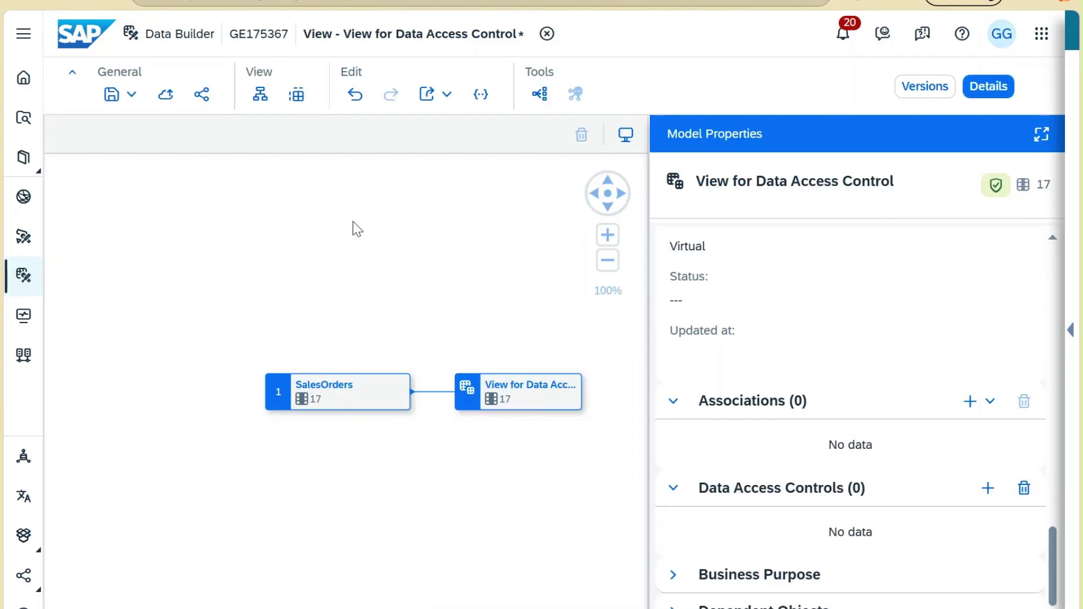
Step: Add DAC_OV under Data Access Controls on the View for Data Access Control node
{"action": "left_click", "coordinate": [530, 397]}
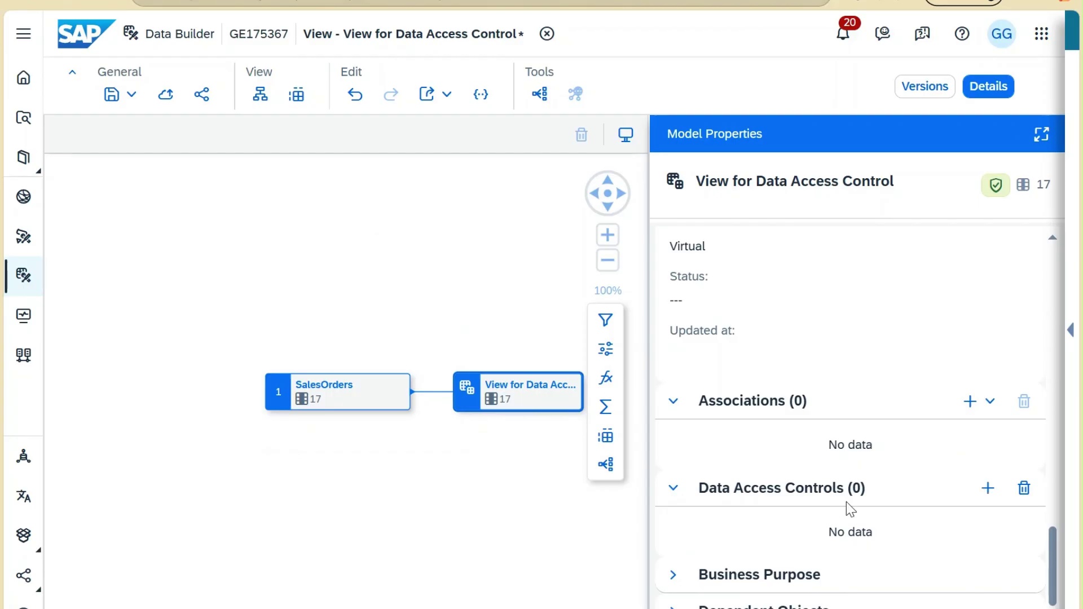
{"action": "left_click", "coordinate": [988, 488]}
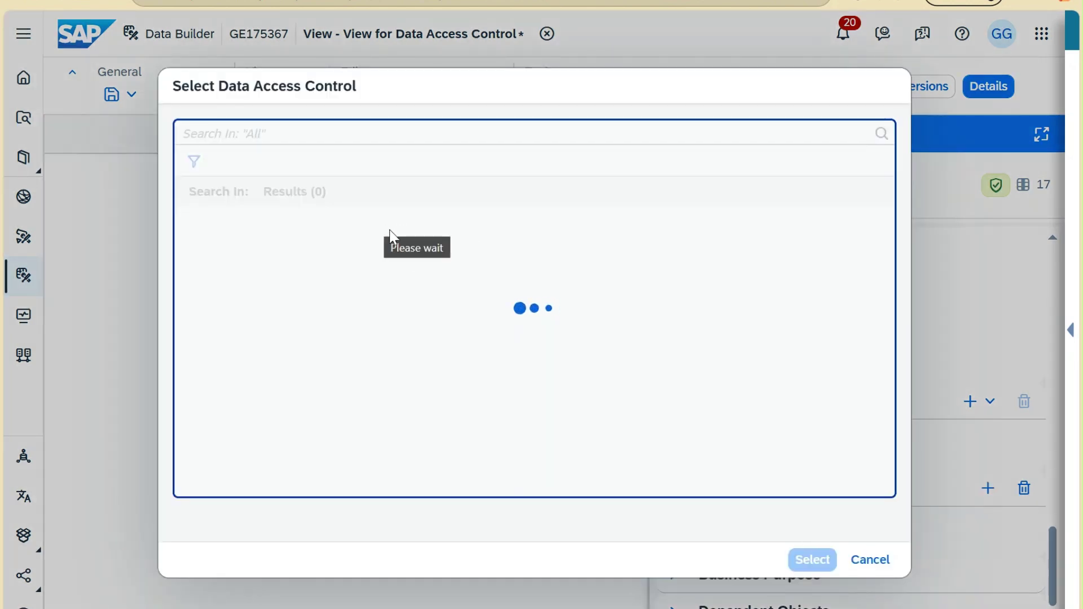
{"action": "left_click", "coordinate": [388, 252]}
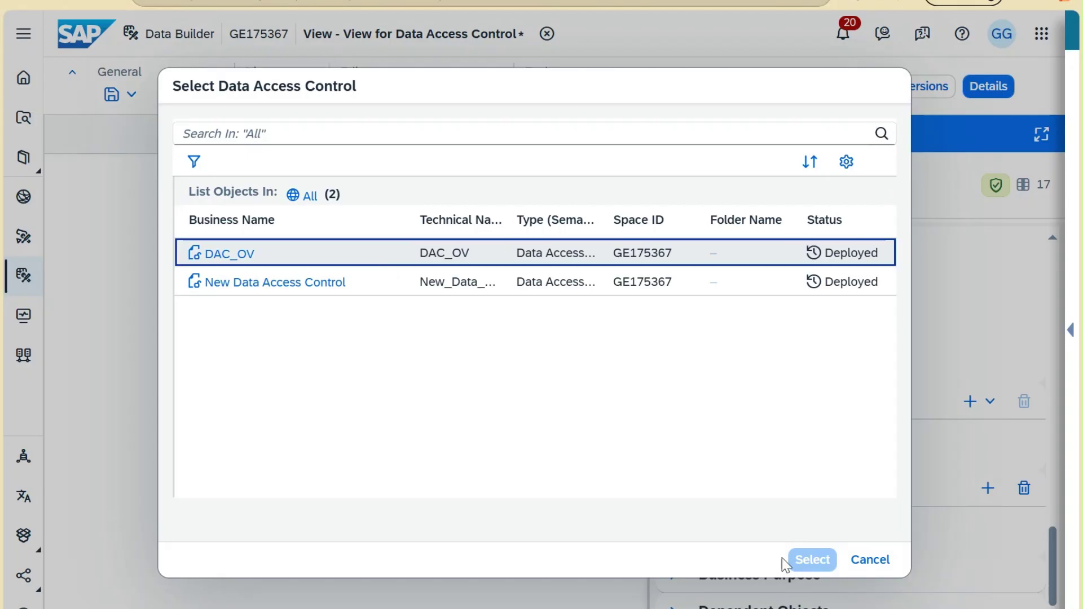
{"action": "left_click", "coordinate": [812, 559]}
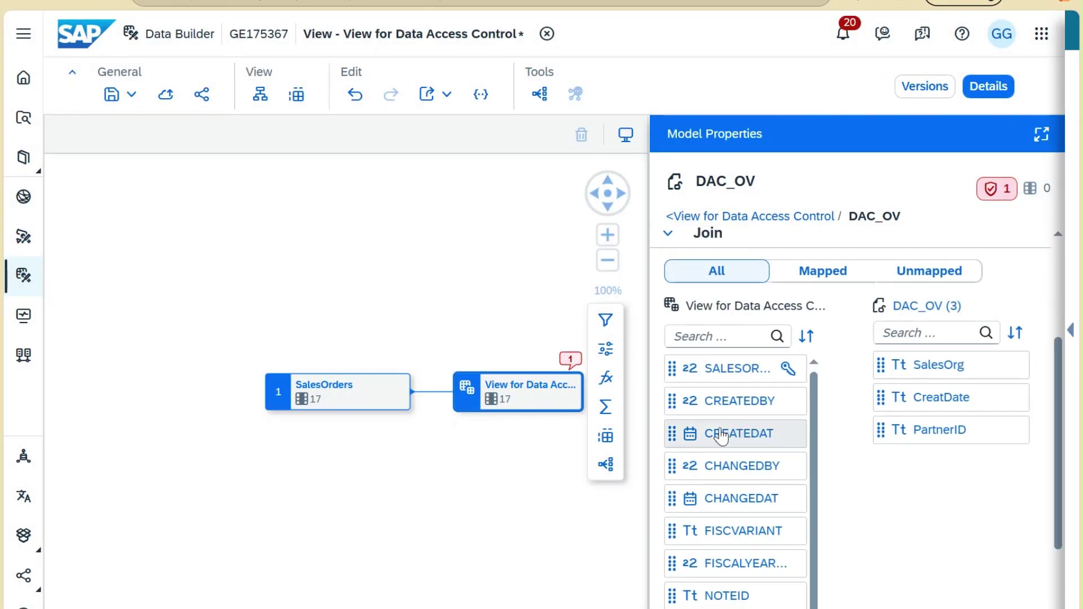
Step: Map CREATEDAT, PARTNERID and SALESORG to DAC_OV's CreatDate, PartnerID and SalesOrg, then deploy the view
{"action": "left_click_drag", "start_coordinate": [693, 441], "coordinate": [918, 410]}
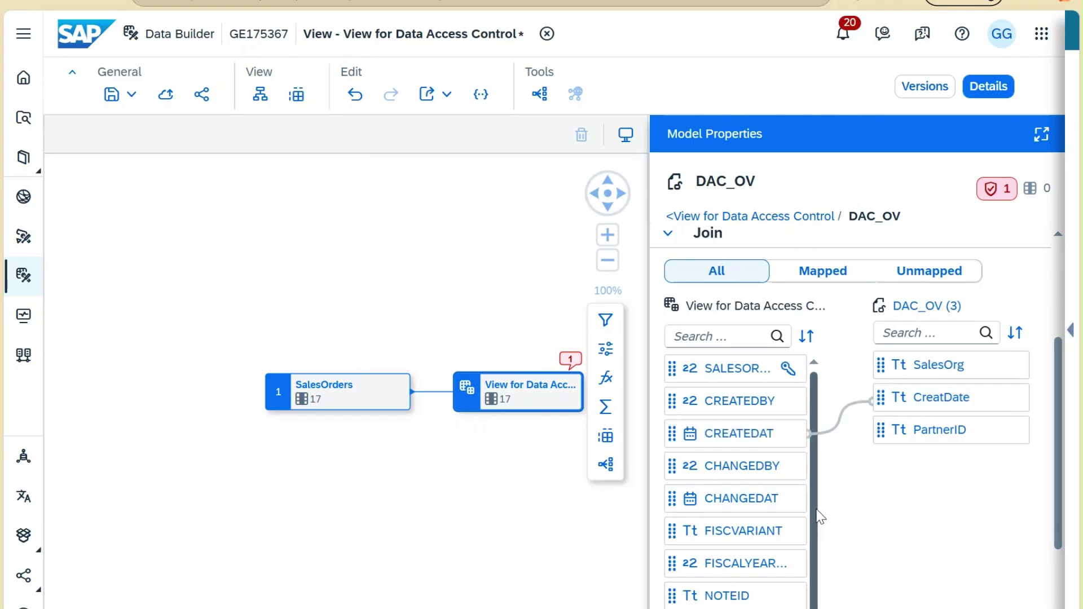
{"action": "scroll", "coordinate": [821, 517], "scroll_direction": "down", "scroll_amount": 3}
{"action": "left_click_drag", "start_coordinate": [682, 515], "coordinate": [931, 435]}
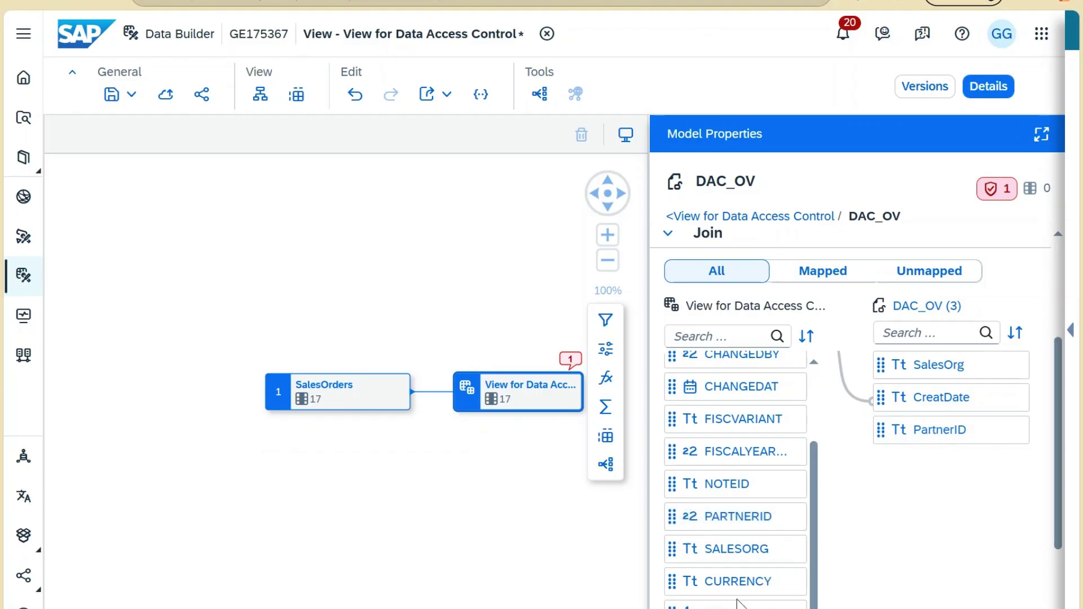
{"action": "left_click_drag", "start_coordinate": [708, 560], "coordinate": [913, 382]}
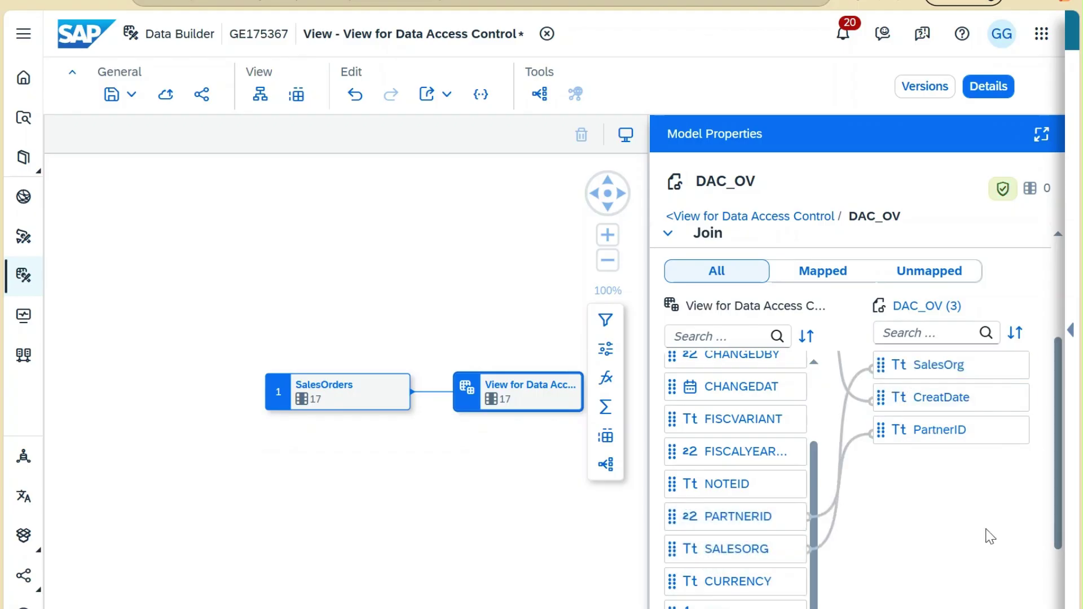
{"action": "left_click_drag", "start_coordinate": [776, 232], "coordinate": [688, 232]}
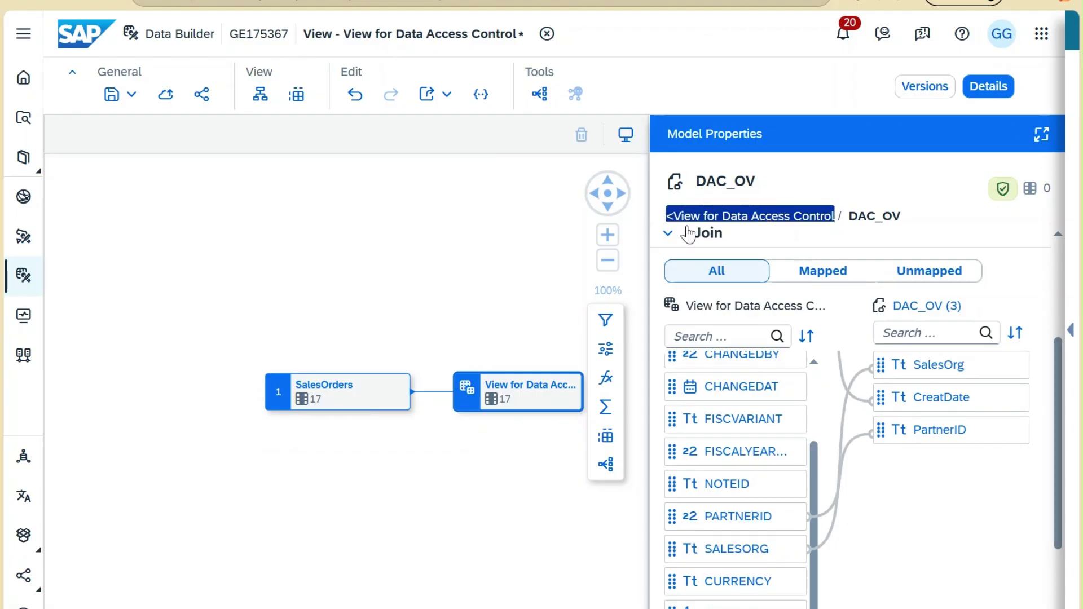
{"action": "left_click", "coordinate": [165, 97]}
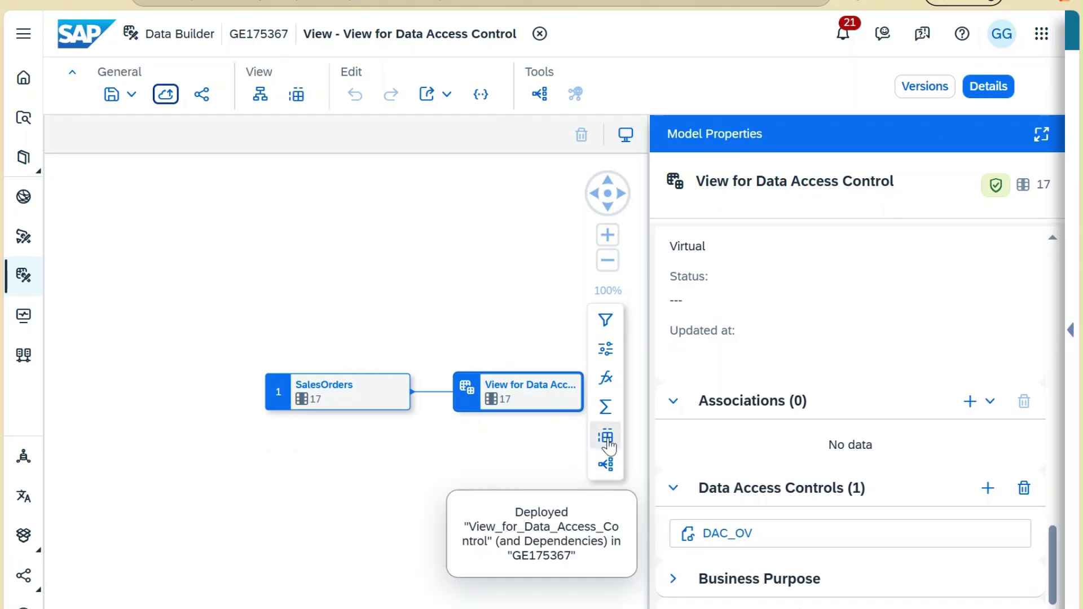
Step: Preview View for Data Access Control's 135 filtered sales order rows in an enlarged data preview panel
{"action": "left_click", "coordinate": [607, 439]}
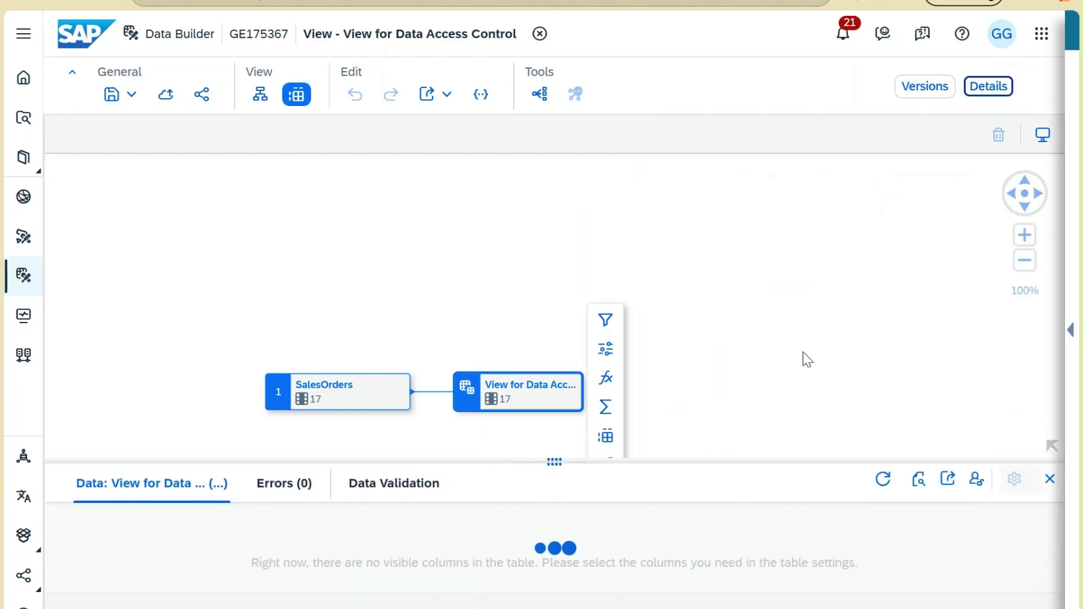
{"action": "left_click_drag", "start_coordinate": [555, 462], "coordinate": [564, 219]}
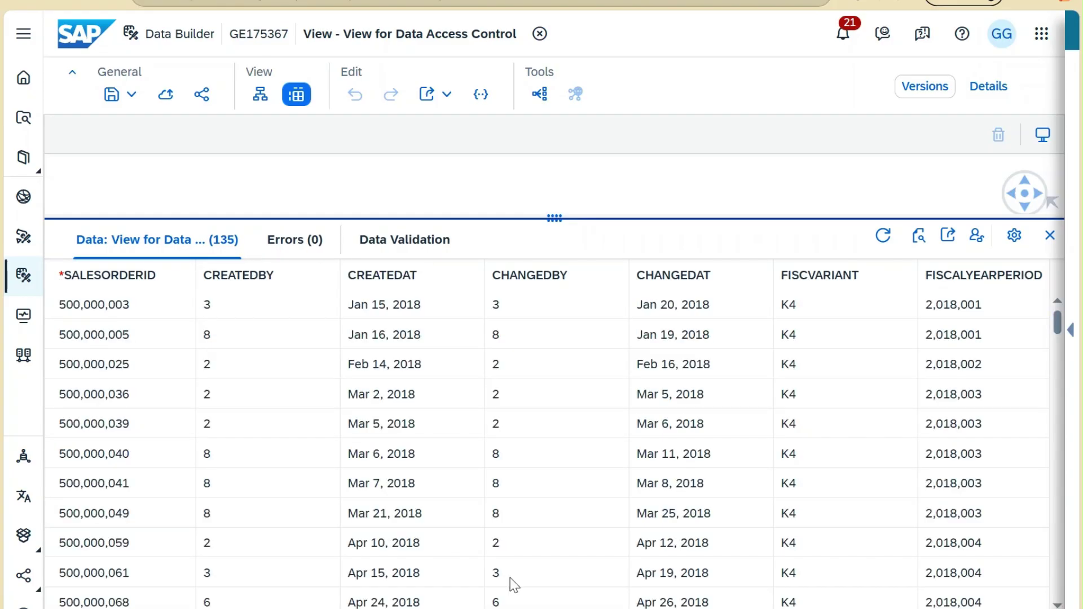
{"action": "scroll", "coordinate": [547, 435], "scroll_direction": "right", "scroll_amount": 10}
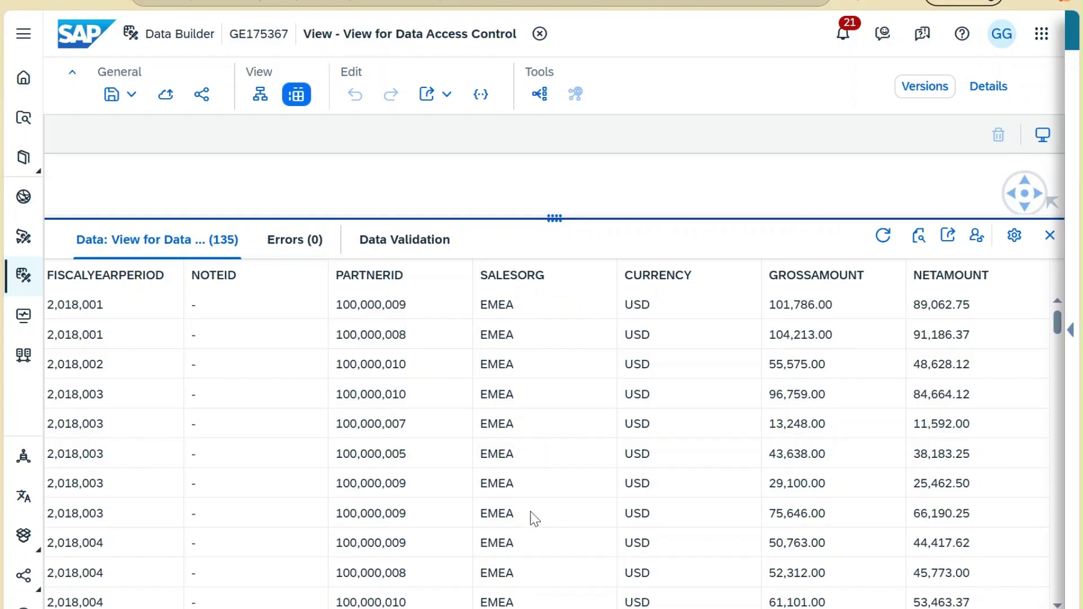
{"action": "scroll", "coordinate": [628, 547], "scroll_direction": "down", "scroll_amount": 3}
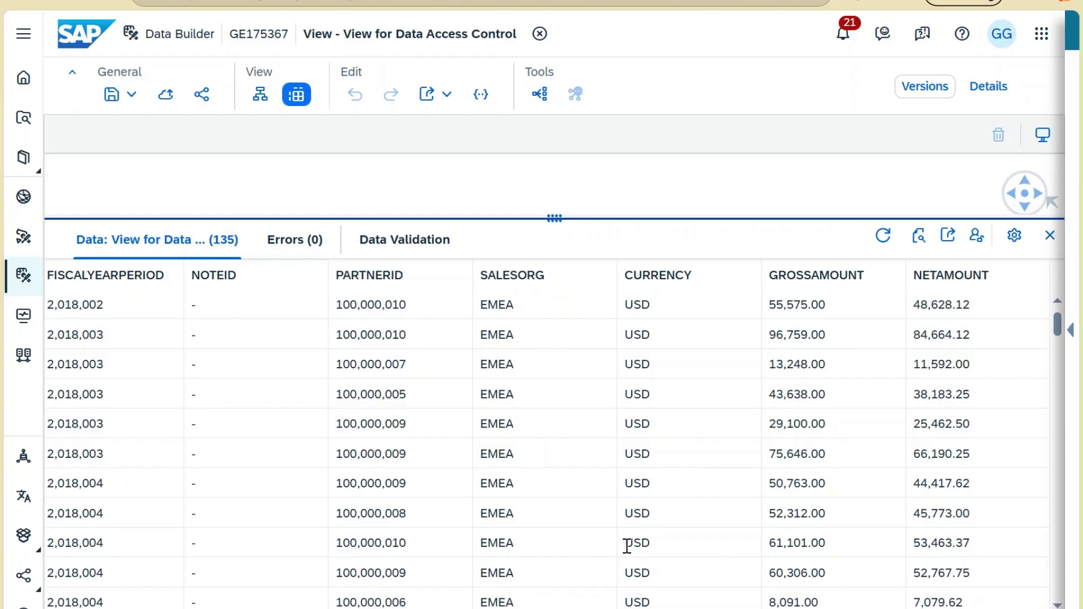
{"action": "scroll", "coordinate": [1057, 566], "scroll_direction": "down", "scroll_amount": 1}
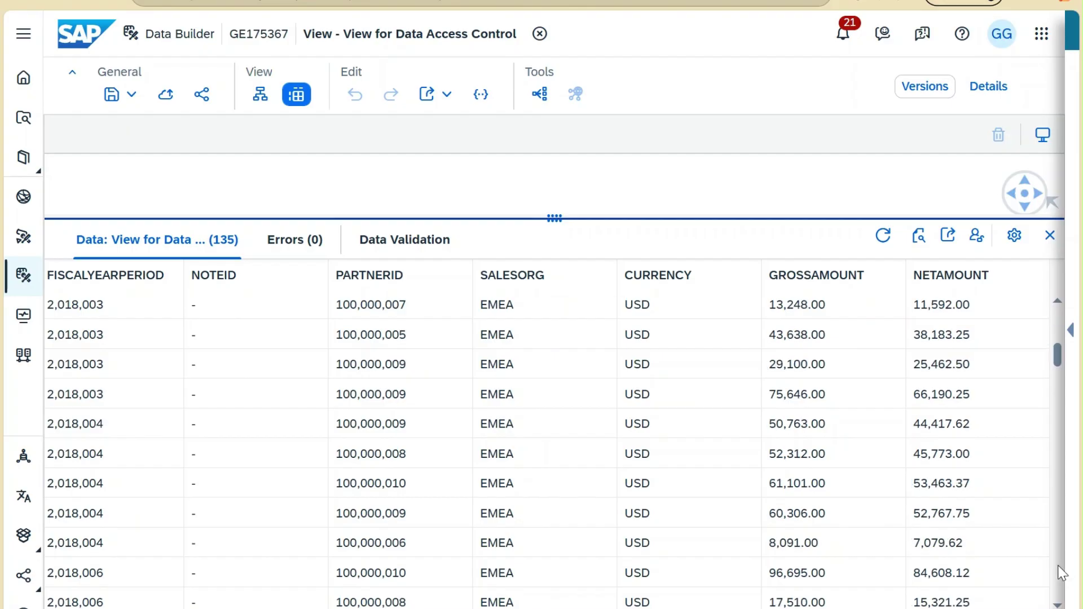
{"action": "scroll", "coordinate": [1058, 567], "scroll_direction": "down", "scroll_amount": 3}
{"action": "scroll", "coordinate": [1061, 573], "scroll_direction": "down", "scroll_amount": 9}
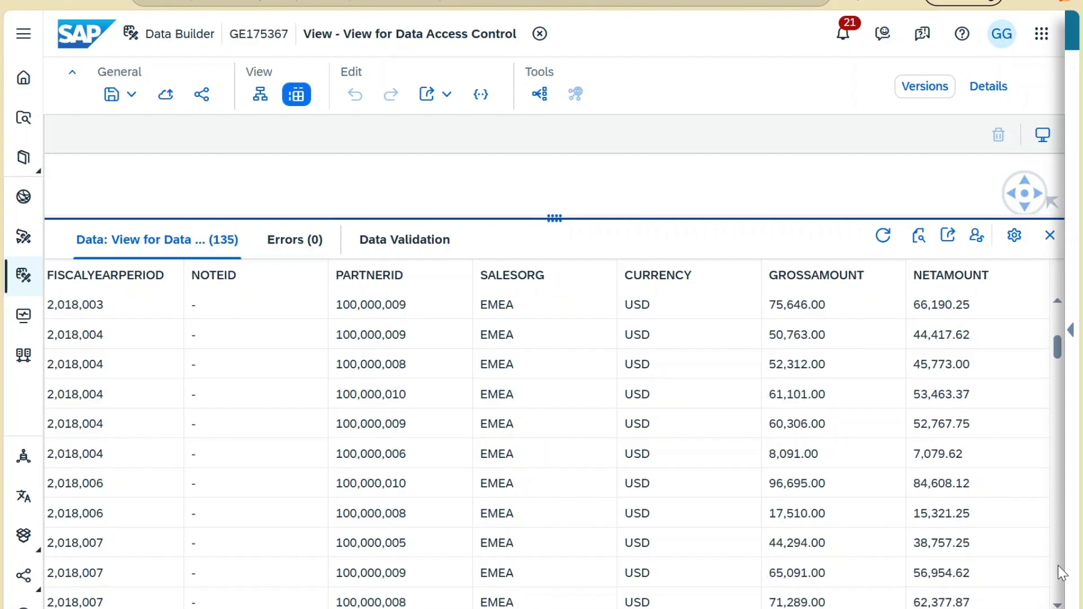
{"action": "scroll", "coordinate": [1060, 573], "scroll_direction": "down", "scroll_amount": 3}
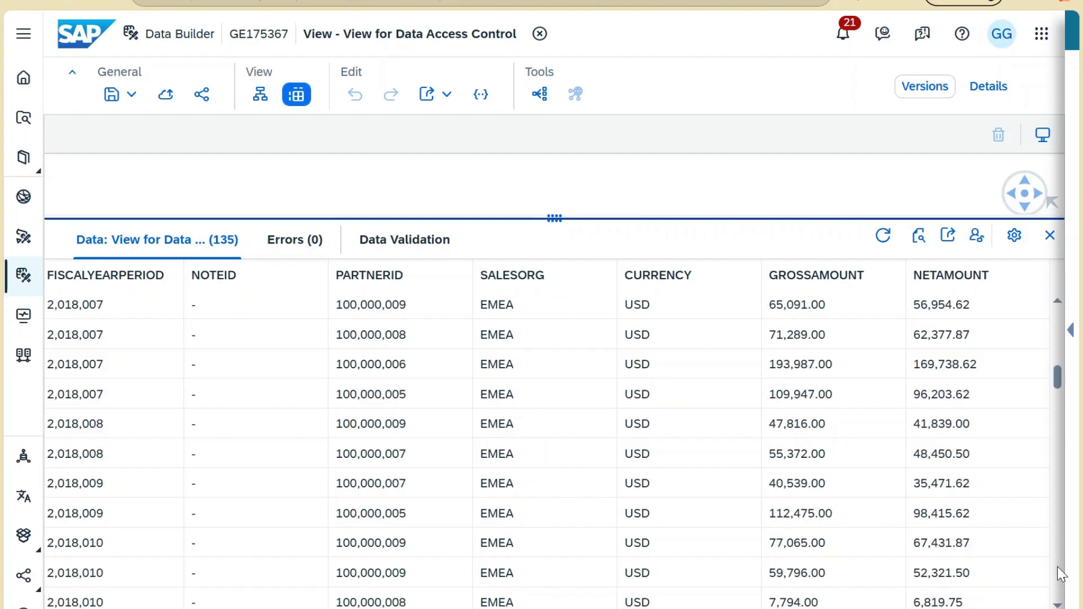
{"action": "scroll", "coordinate": [1057, 567], "scroll_direction": "down", "scroll_amount": 3}
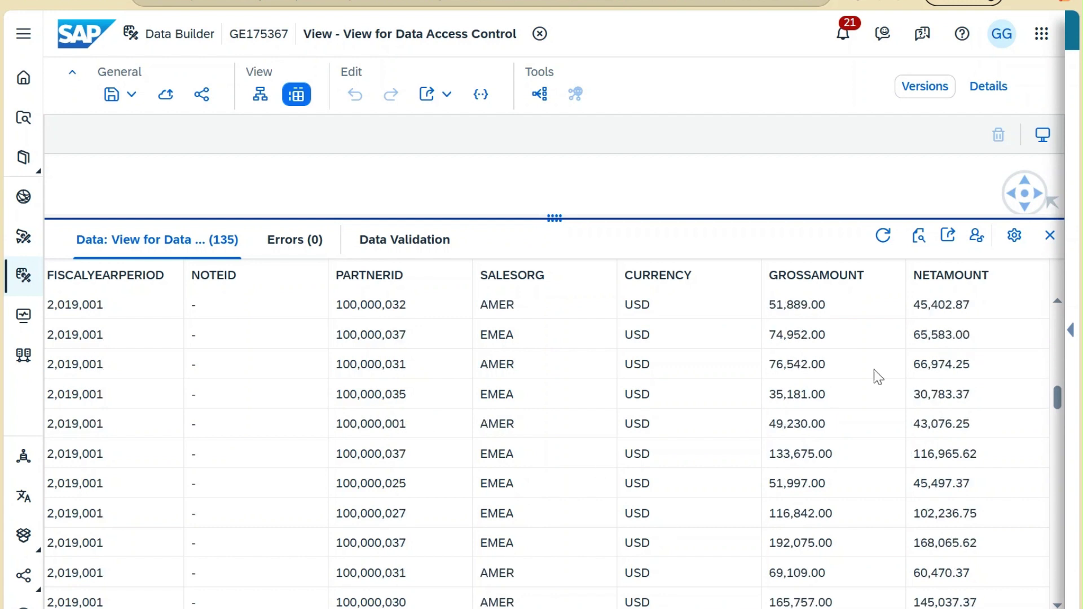
{"action": "scroll", "coordinate": [1060, 335], "scroll_direction": "up", "scroll_amount": 3}
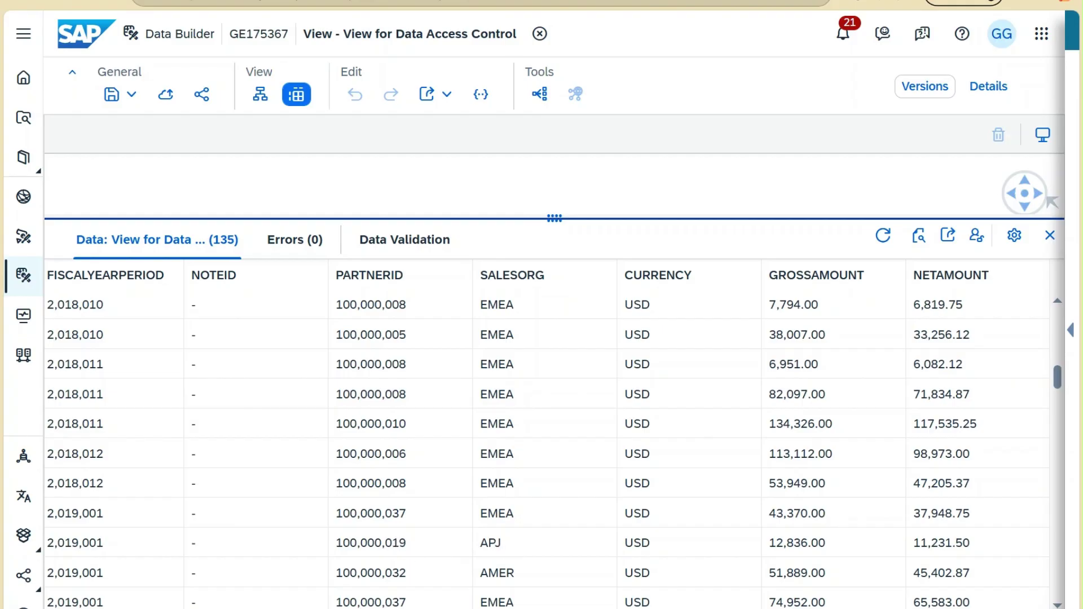
{"action": "scroll", "coordinate": [539, 561], "scroll_direction": "left", "scroll_amount": 8}
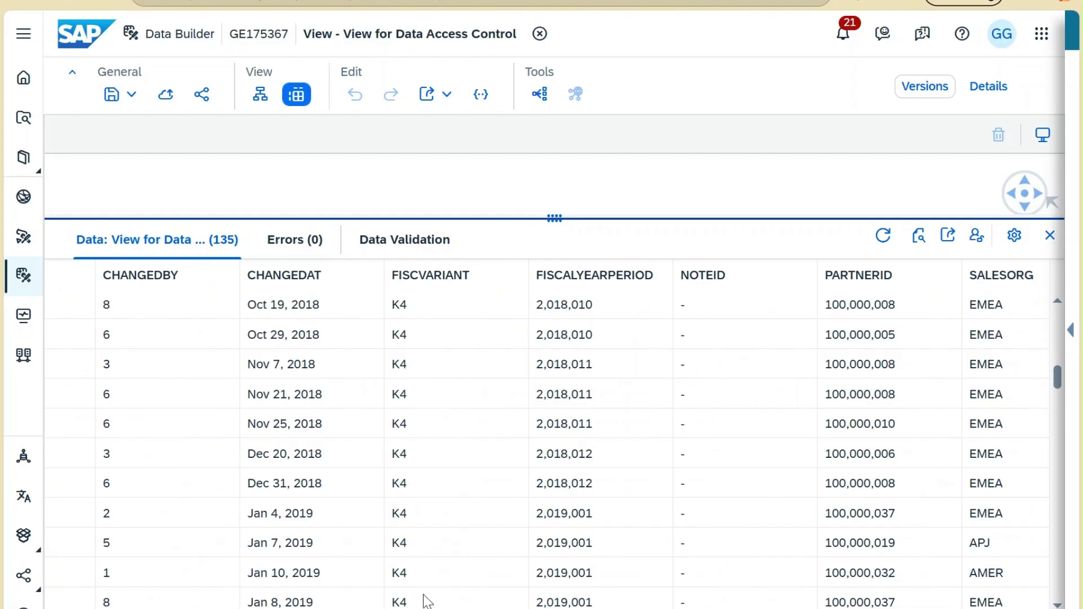
{"action": "scroll", "coordinate": [553, 434], "scroll_direction": "left", "scroll_amount": 6}
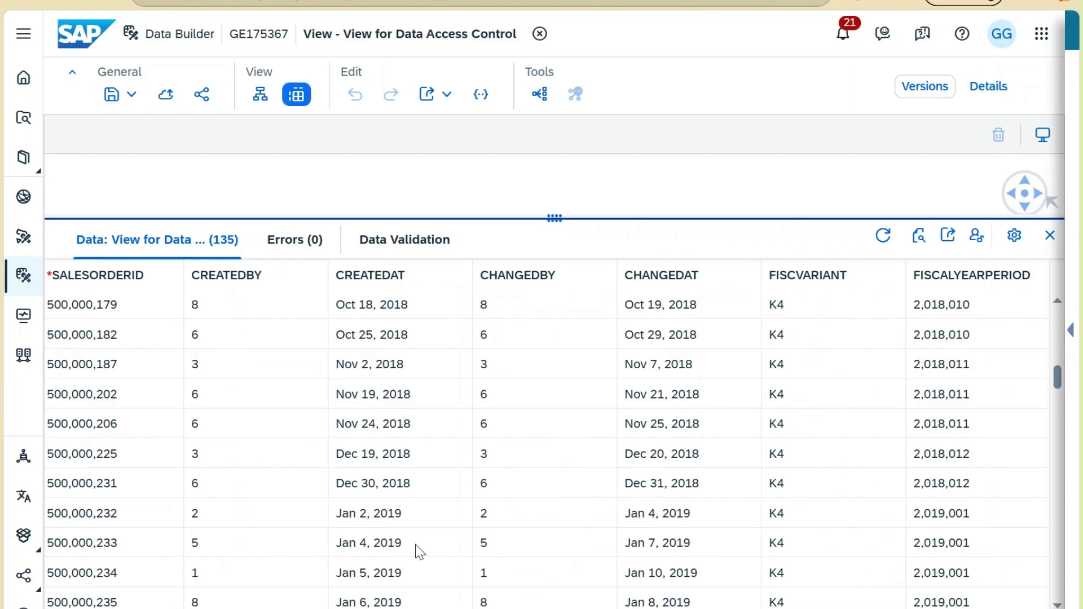
{"action": "scroll", "coordinate": [420, 561], "scroll_direction": "down", "scroll_amount": 5}
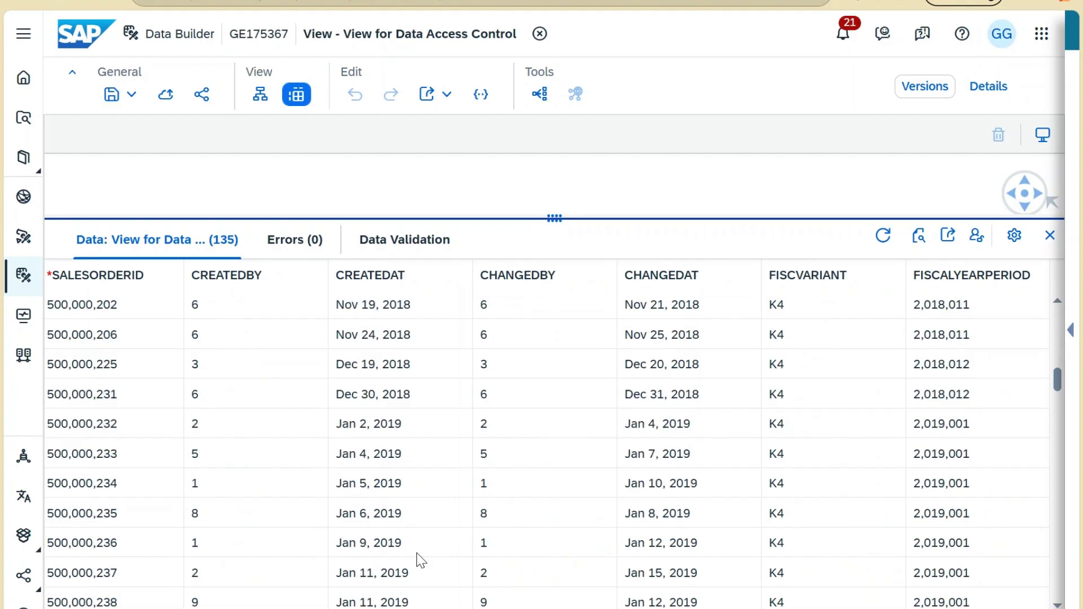
{"action": "scroll", "coordinate": [420, 561], "scroll_direction": "down", "scroll_amount": 5}
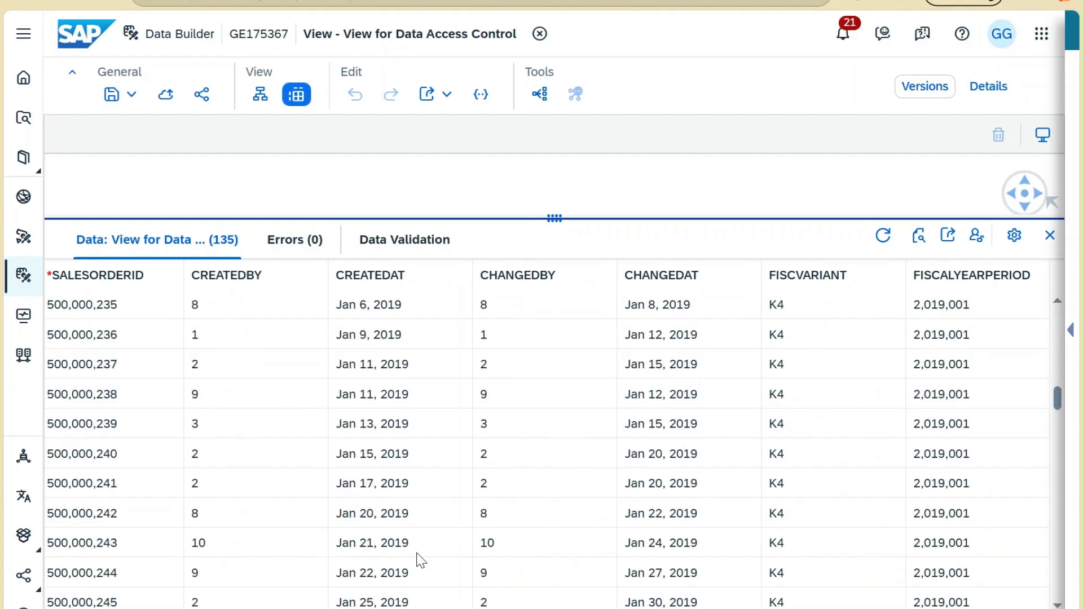
{"action": "scroll", "coordinate": [420, 560], "scroll_direction": "down", "scroll_amount": 6}
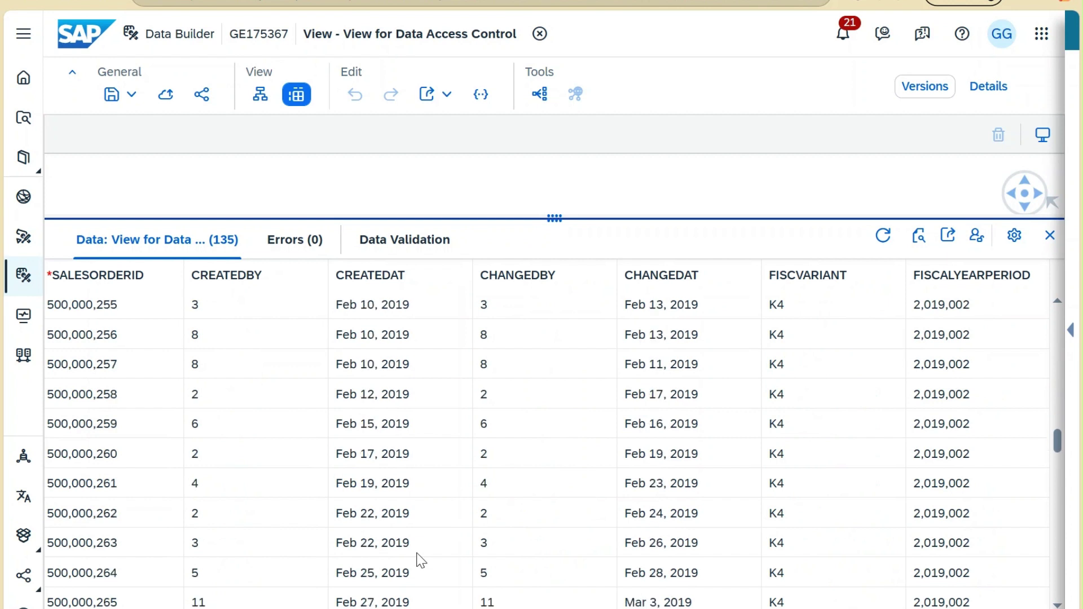
{"action": "scroll", "coordinate": [421, 560], "scroll_direction": "down", "scroll_amount": 5}
{"action": "scroll", "coordinate": [440, 560], "scroll_direction": "down", "scroll_amount": 7}
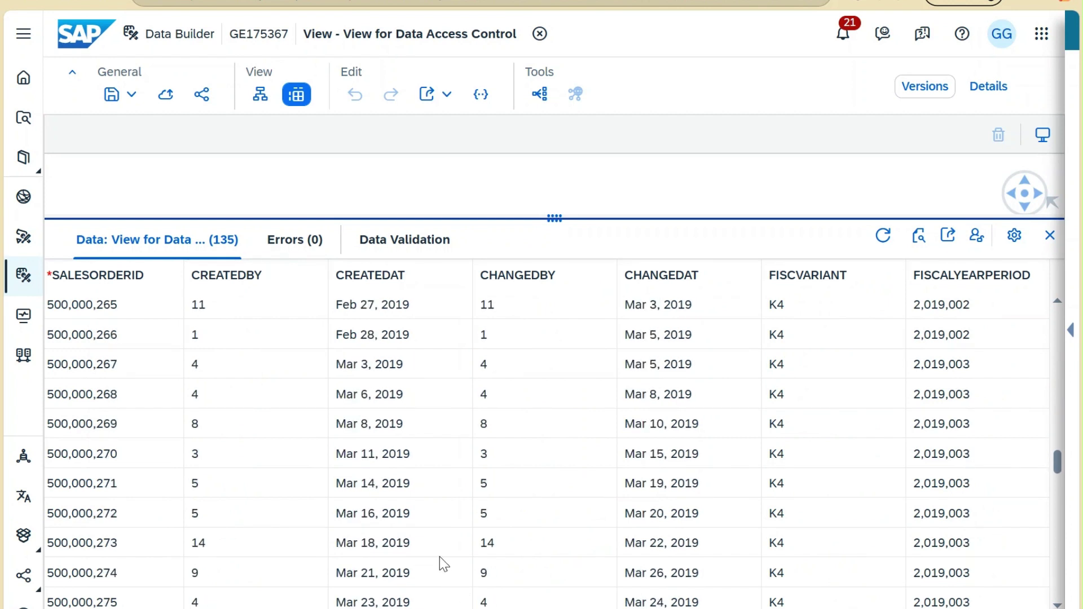
{"action": "scroll", "coordinate": [440, 559], "scroll_direction": "down", "scroll_amount": 1}
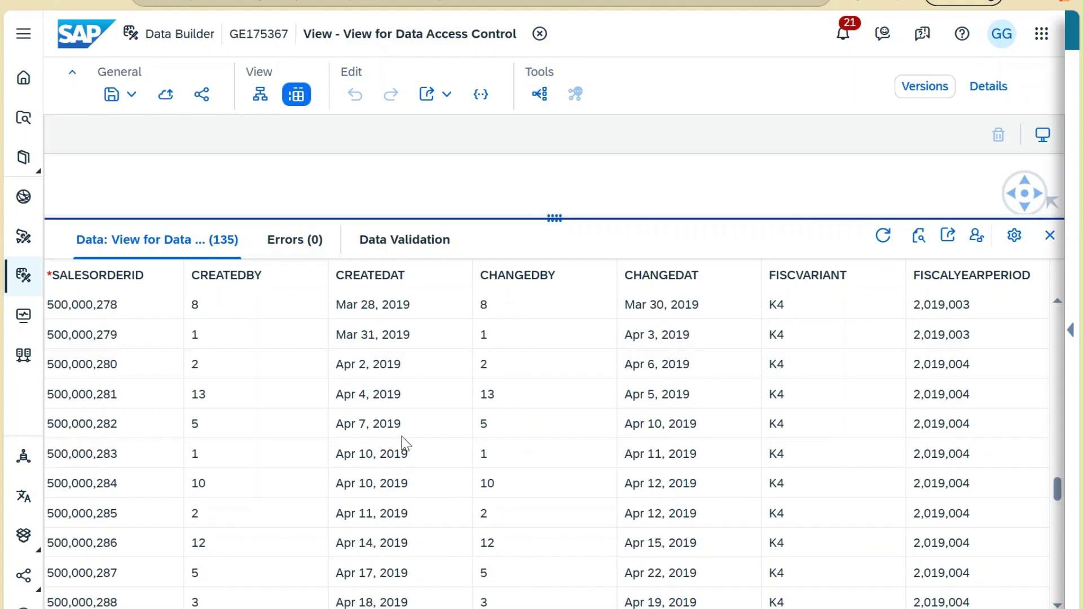
{"action": "scroll", "coordinate": [404, 435], "scroll_direction": "down", "scroll_amount": 3}
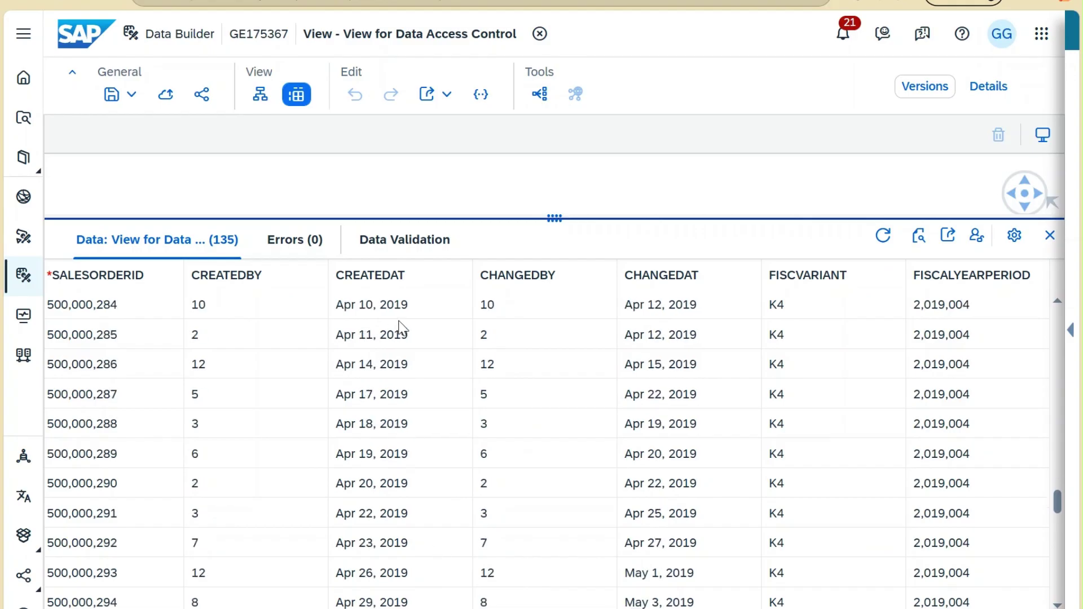